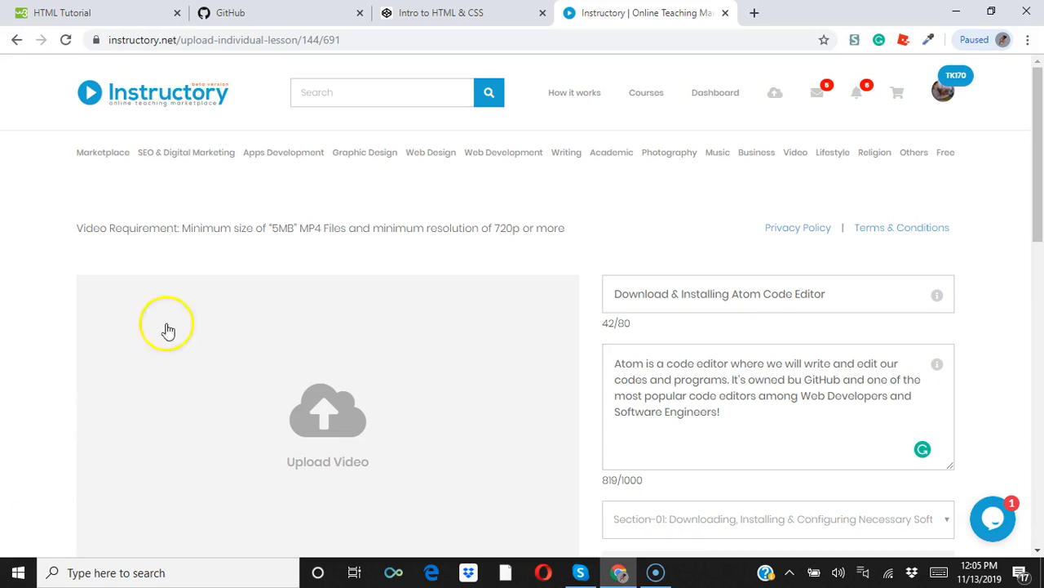
Open Google in a new browser tab and search for "Atom".
click(756, 14)
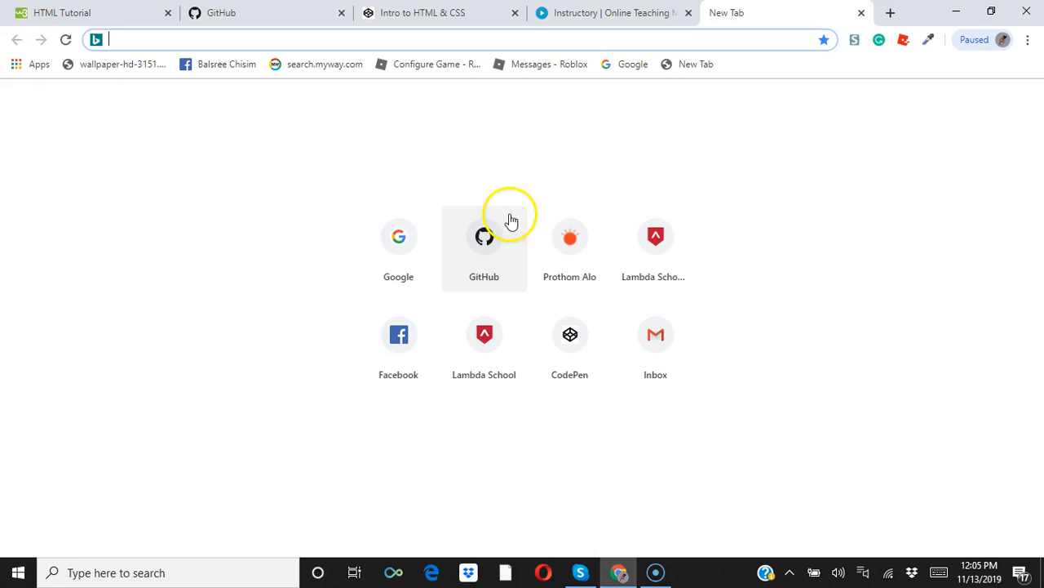
click(404, 240)
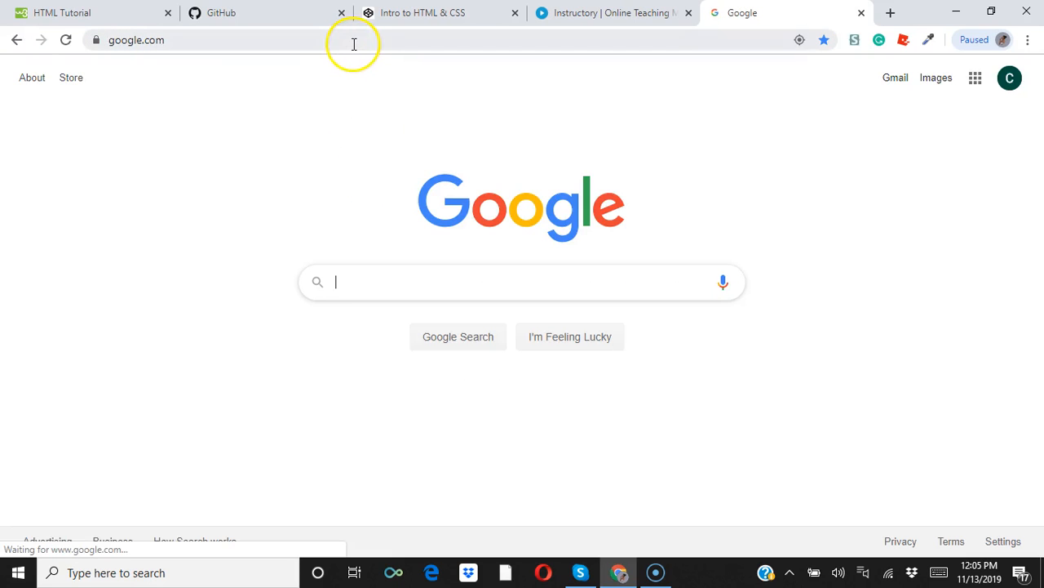
click(357, 289)
text(Atom)
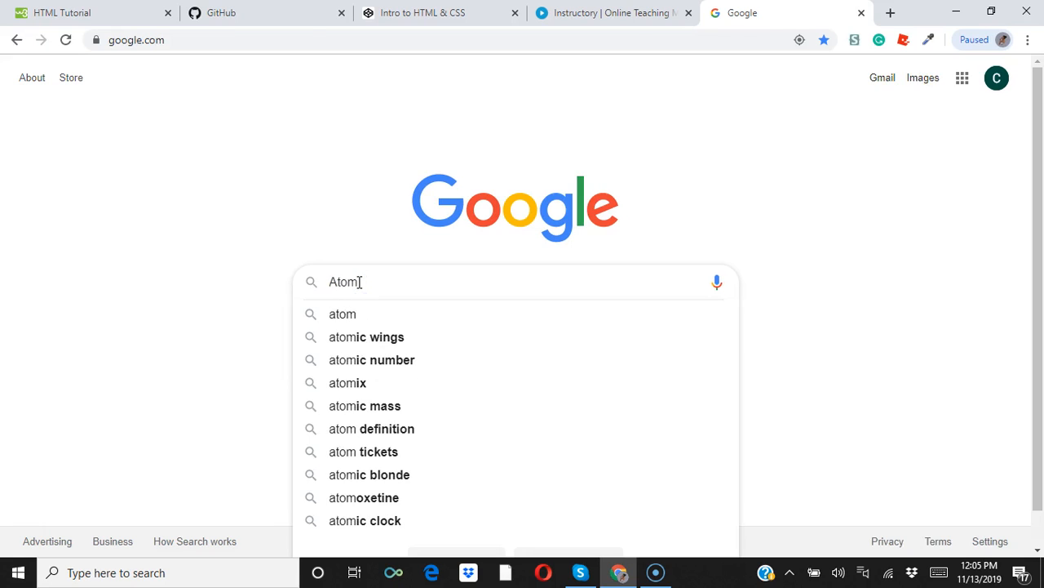
key(Return)
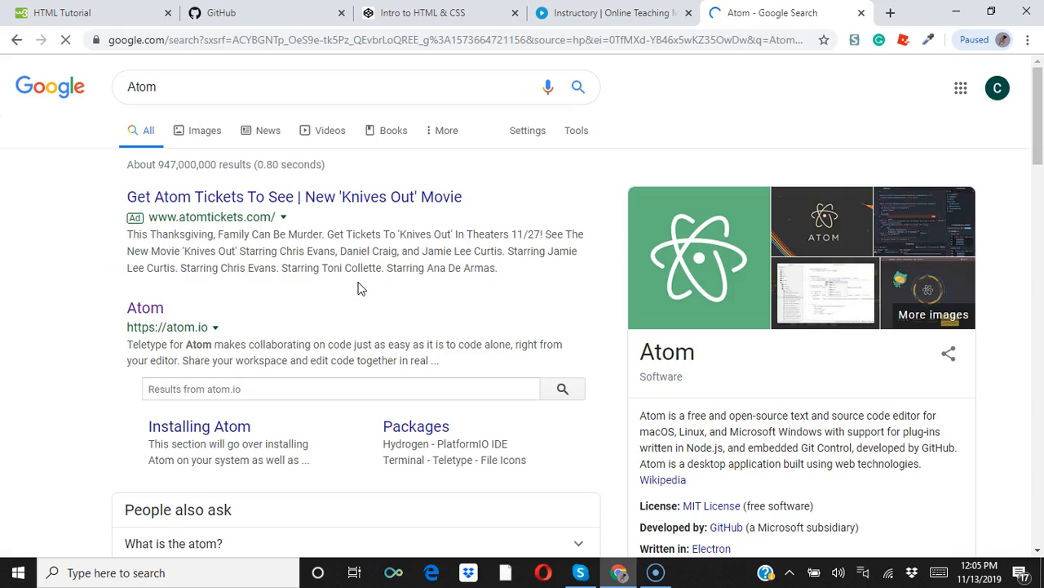
Open the atom.io website from the search results and download the Windows version of Atom.
click(137, 310)
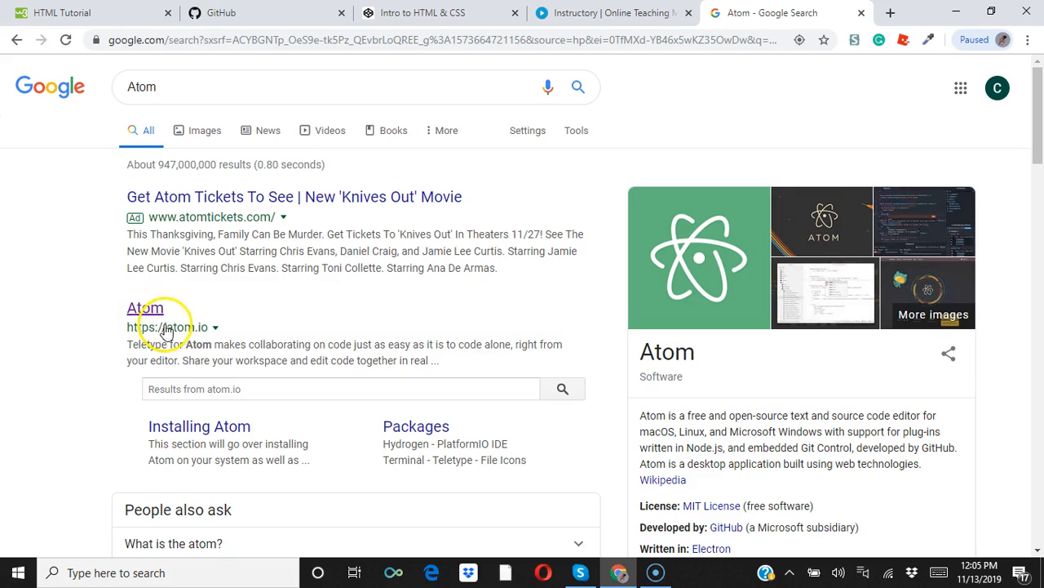
click(170, 327)
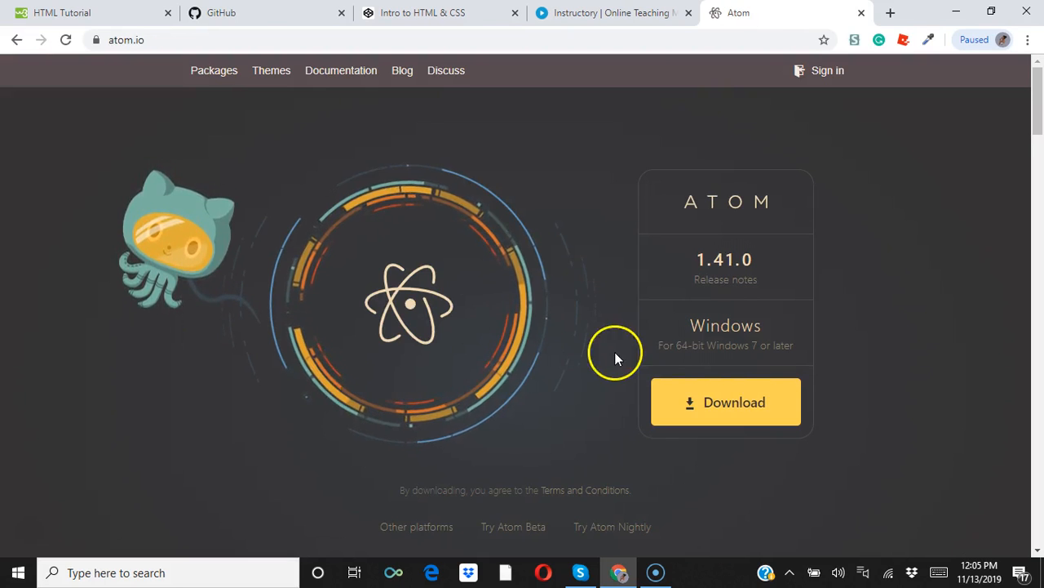
click(691, 401)
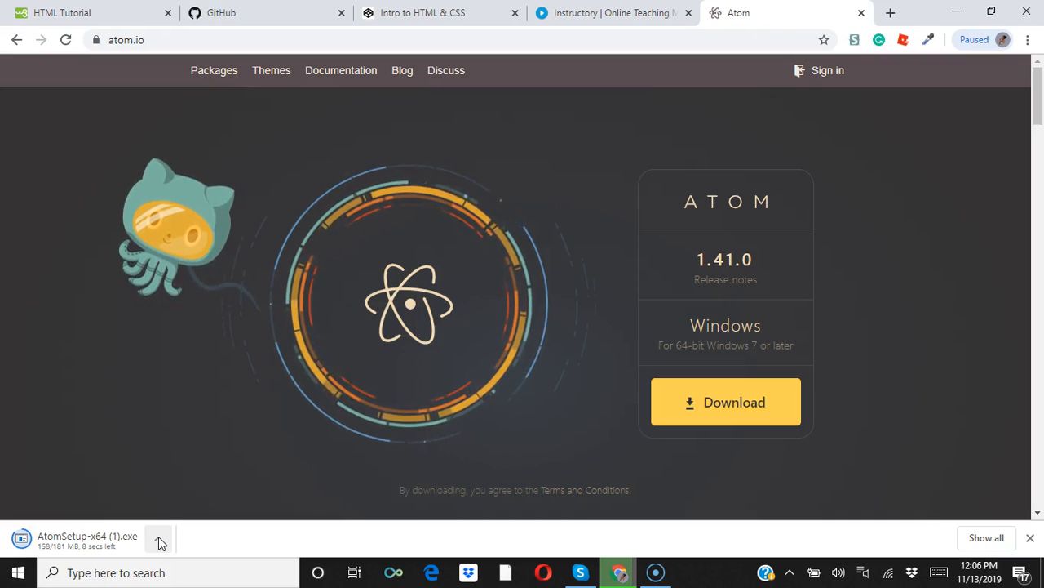
Show the downloading Atom installer in its folder and search the Downloads folder for "Atom".
click(159, 541)
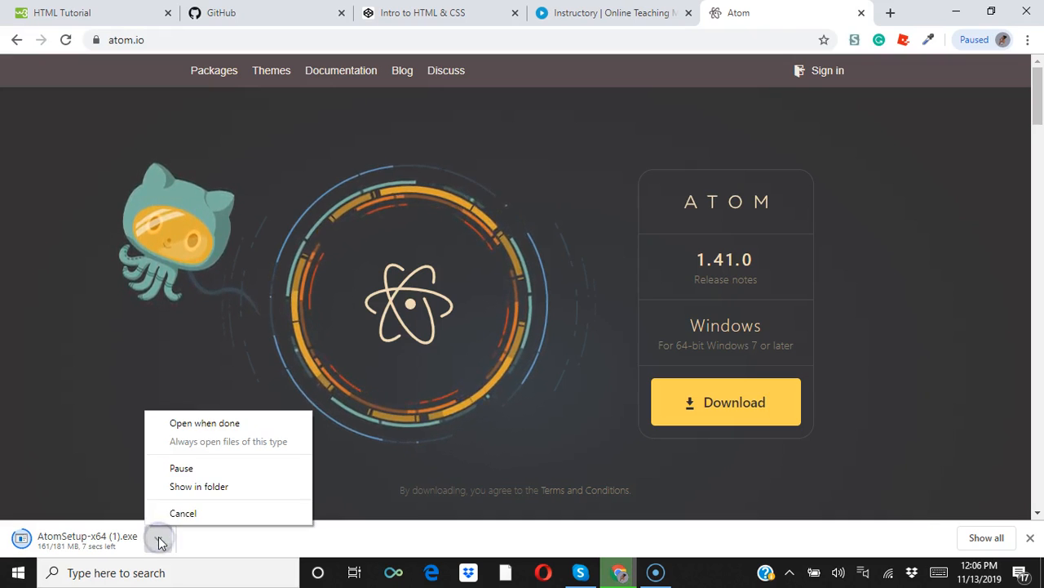
click(187, 488)
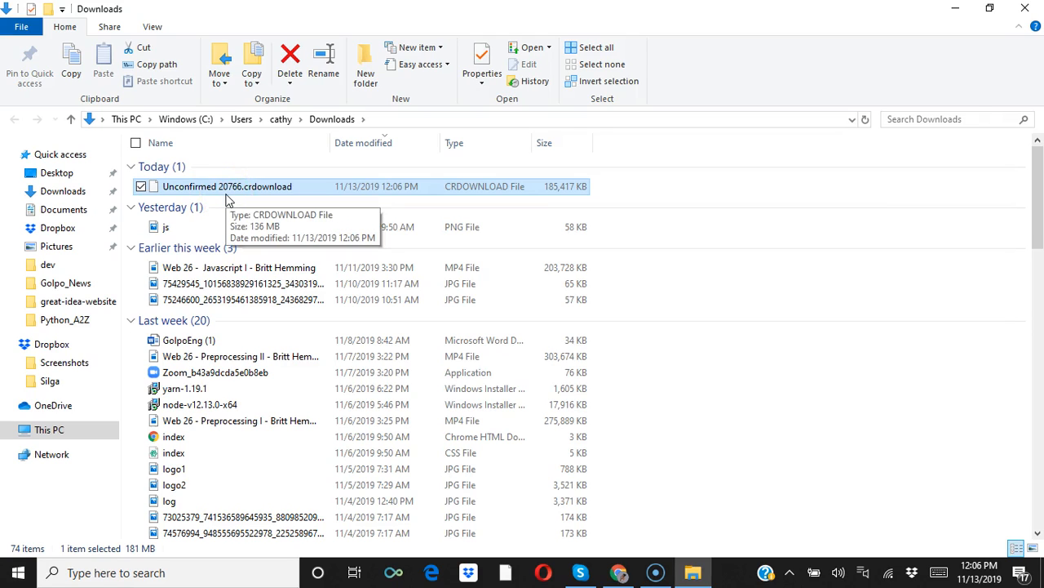
click(902, 119)
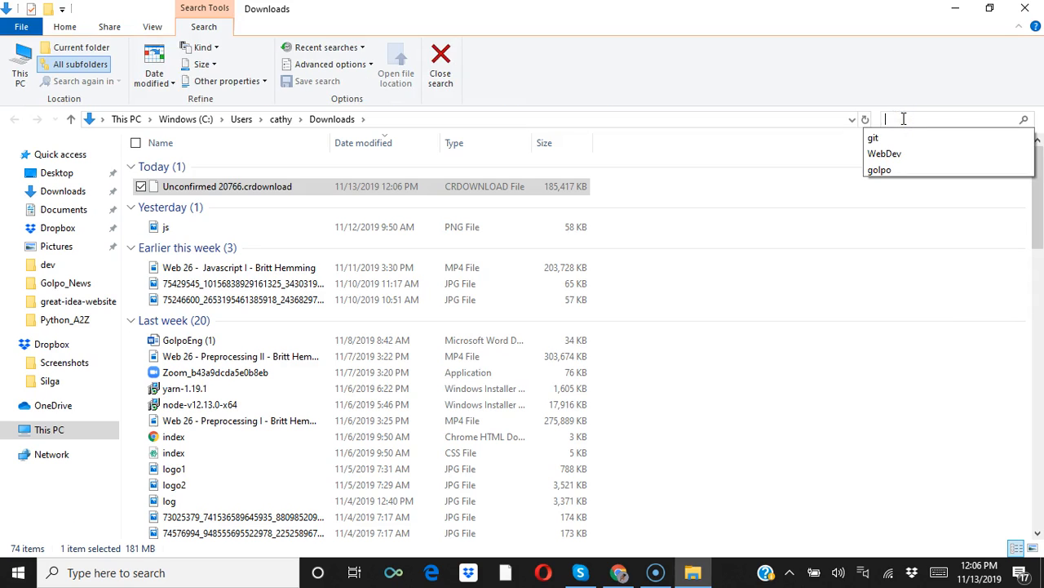
text(Atom)
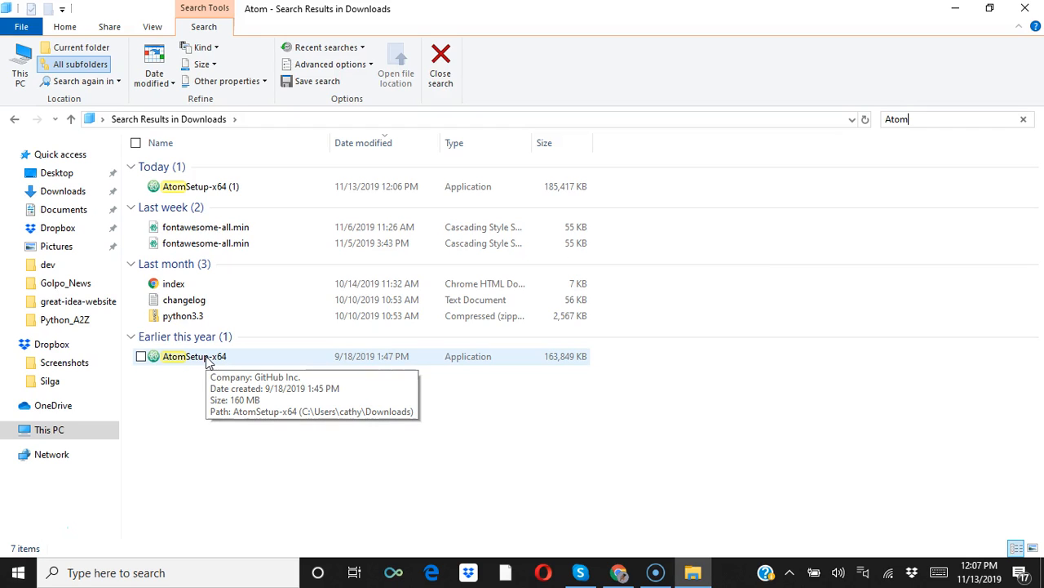
Delete the AtomSetup-x64 (1) installer from the search results and run the older AtomSetup-x64 as administrator.
click(224, 191)
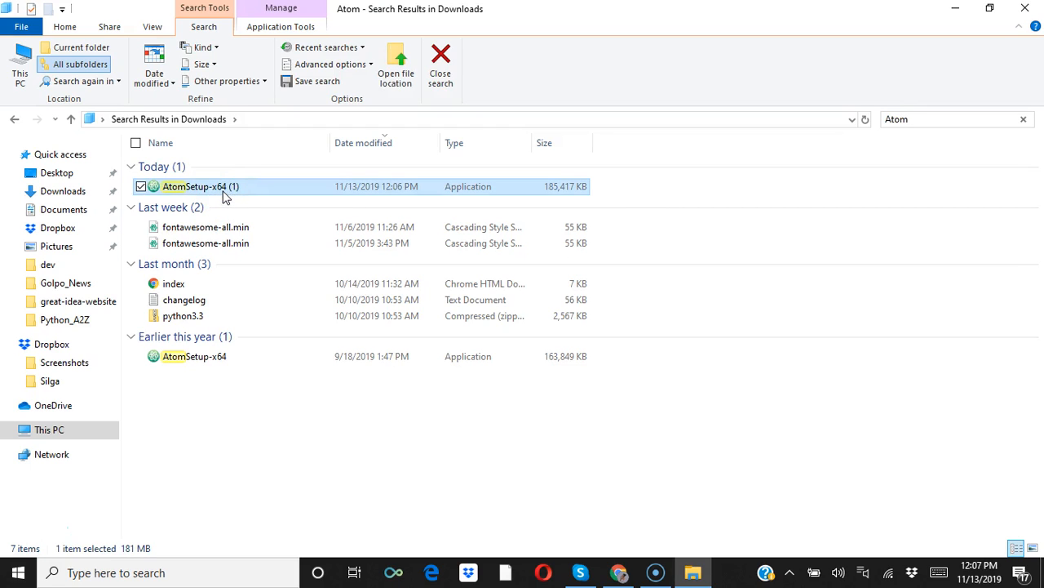
key(Delete)
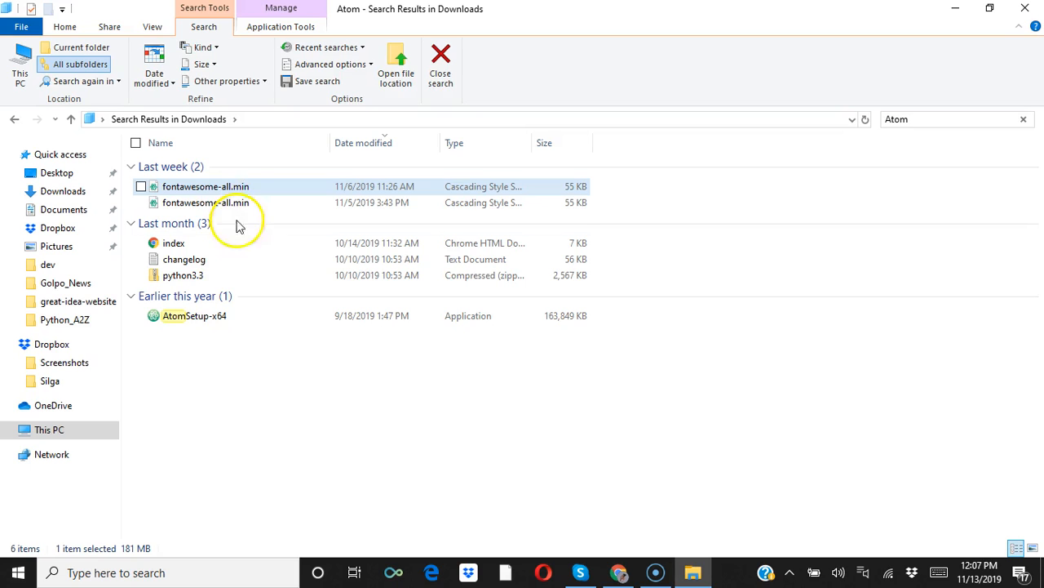
click(210, 318)
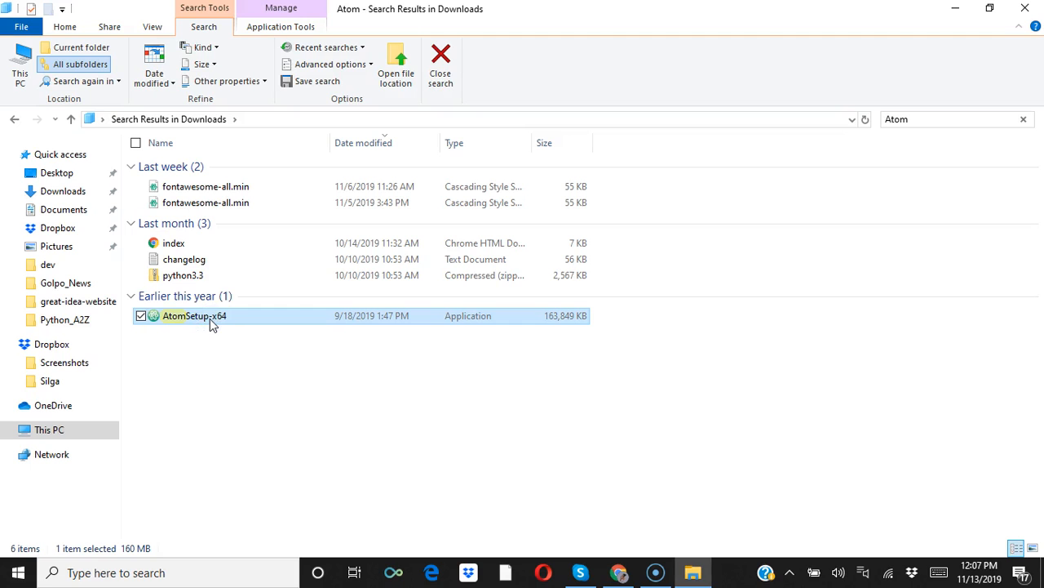
right_click(210, 318)
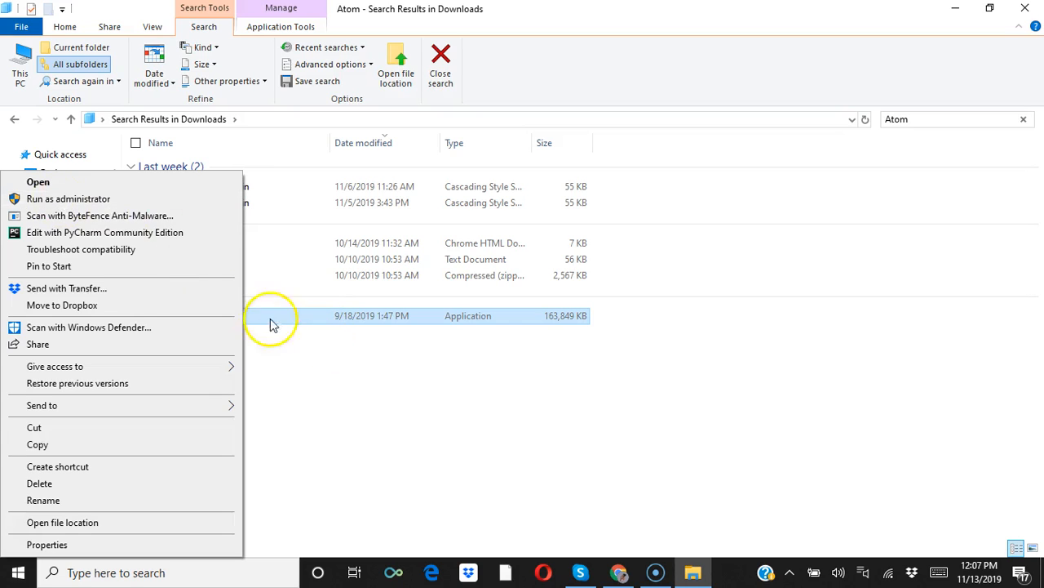
click(97, 199)
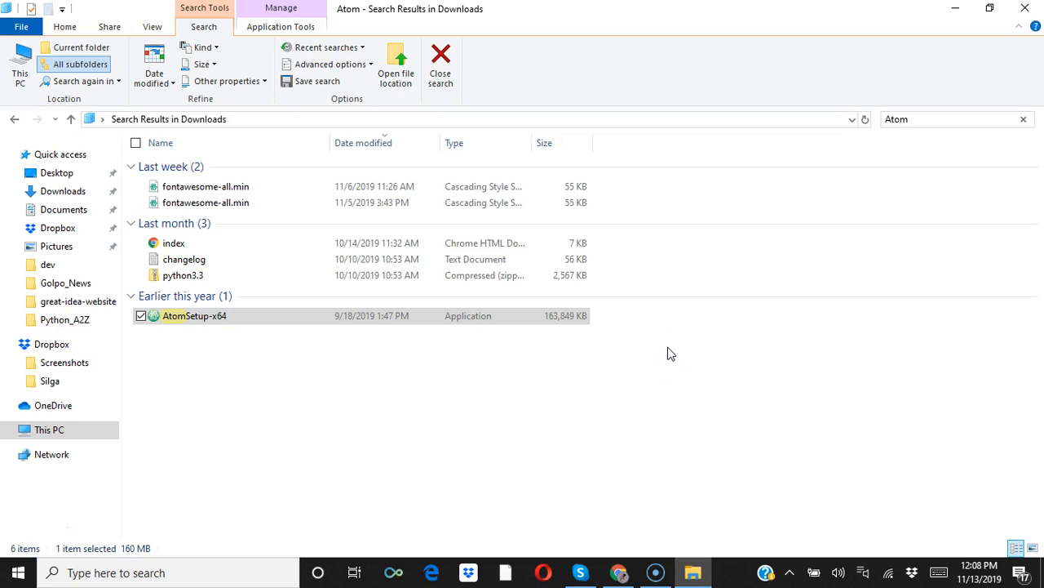
Minimize the open windows and try to launch Atom from its desktop shortcut.
click(956, 9)
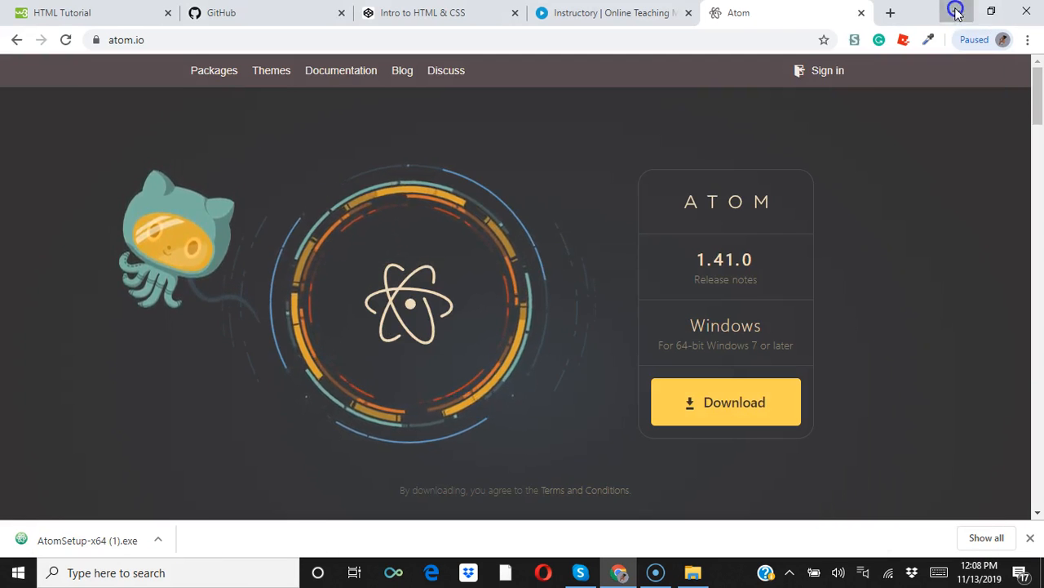
click(955, 12)
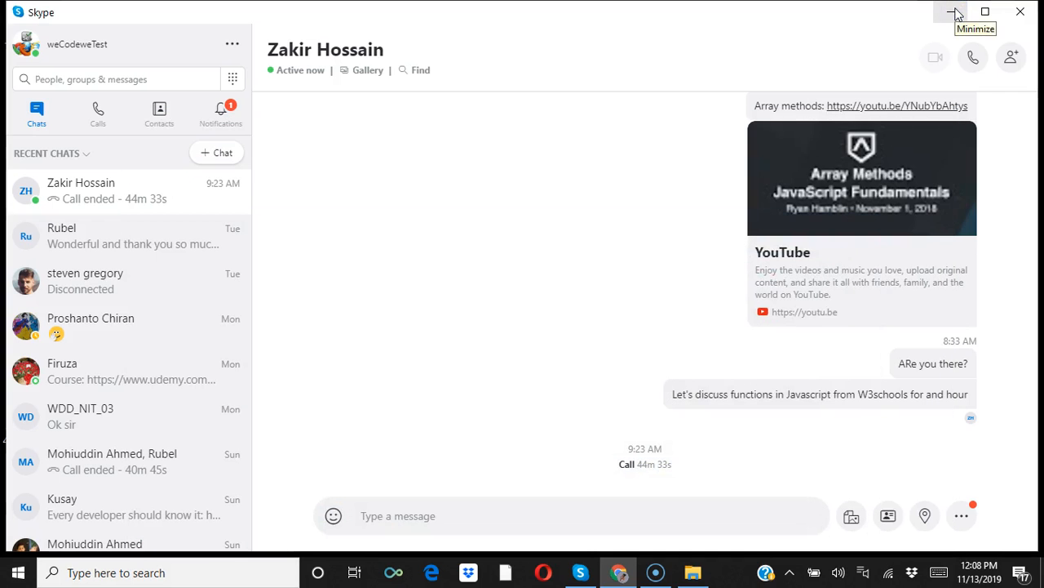
click(957, 12)
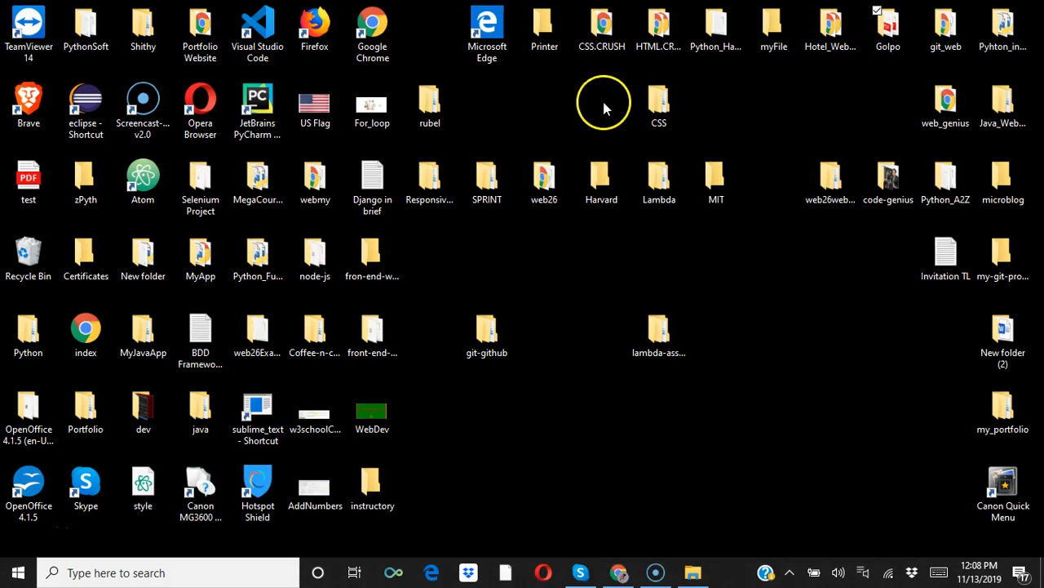
double_click(144, 188)
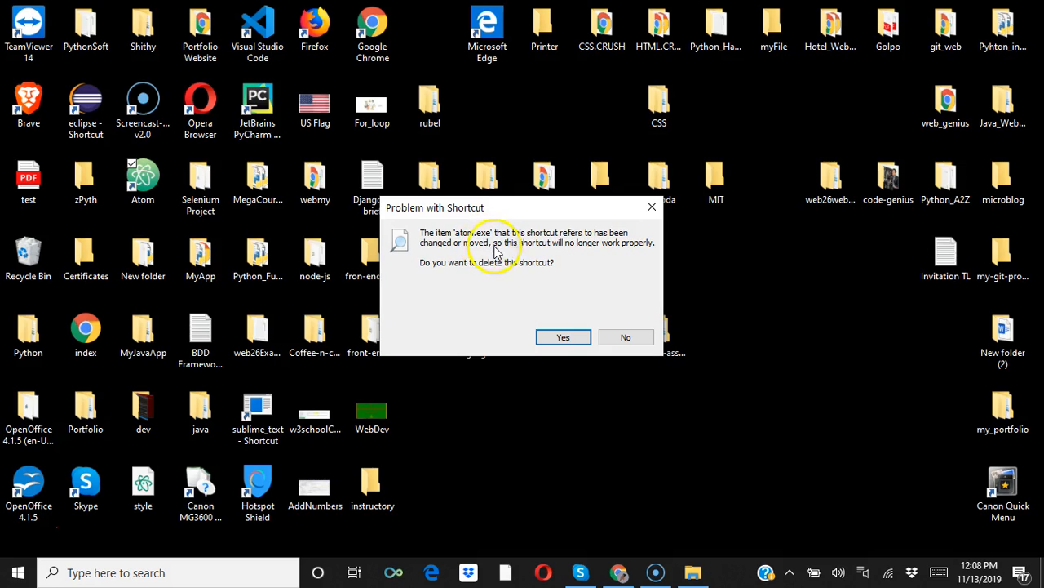
click(578, 330)
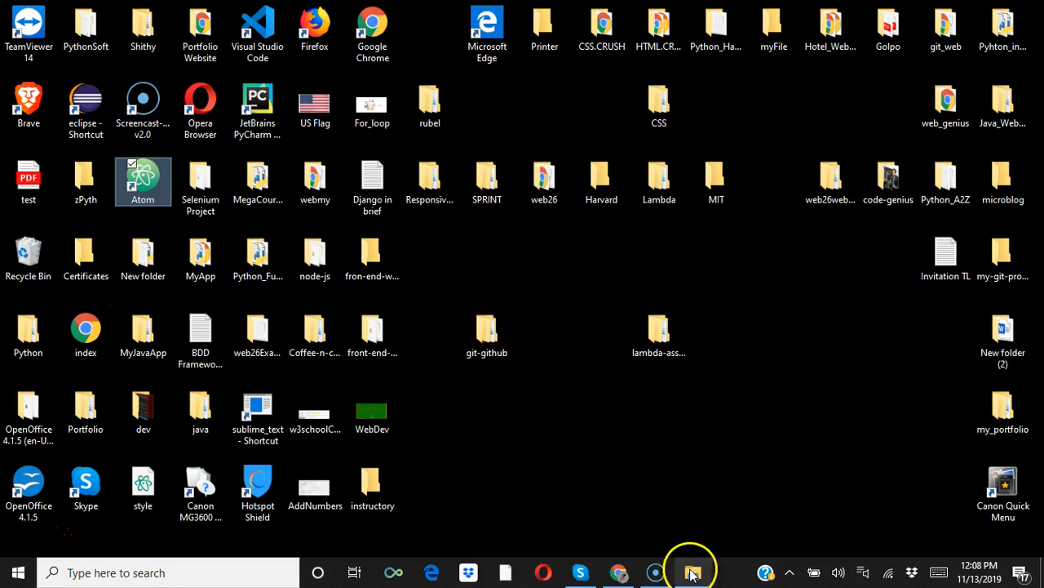
Return to the Atom search results in File Explorer and run the AtomSetup-x64 installer as administrator again.
mouse_move(679, 571)
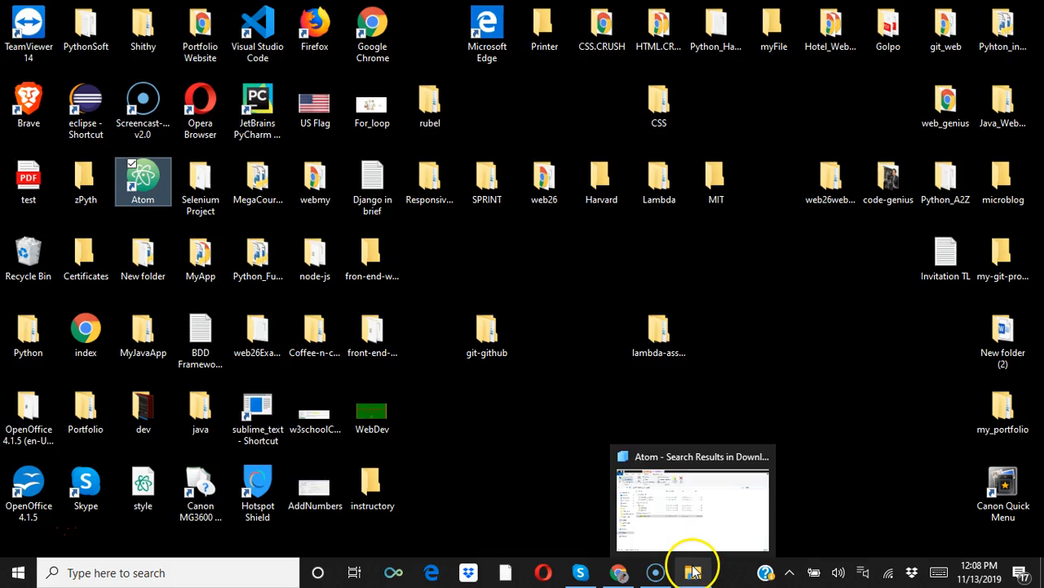
click(681, 496)
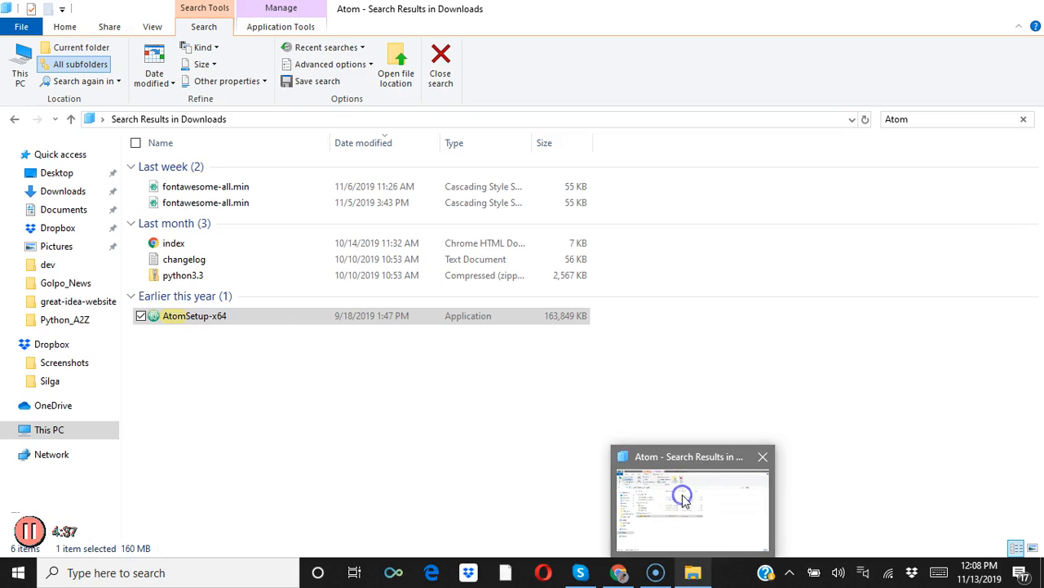
double_click(253, 318)
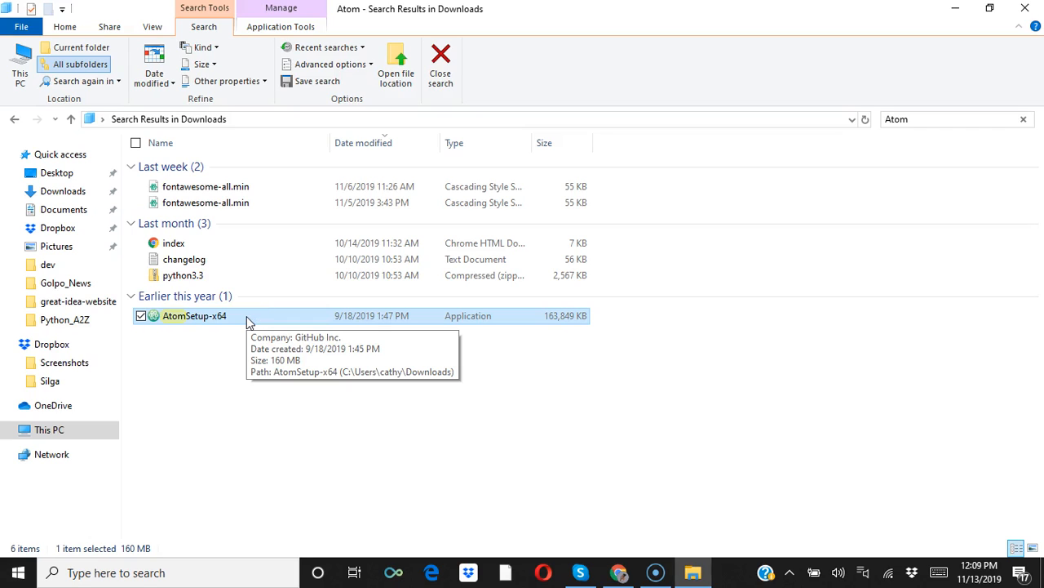
click(196, 319)
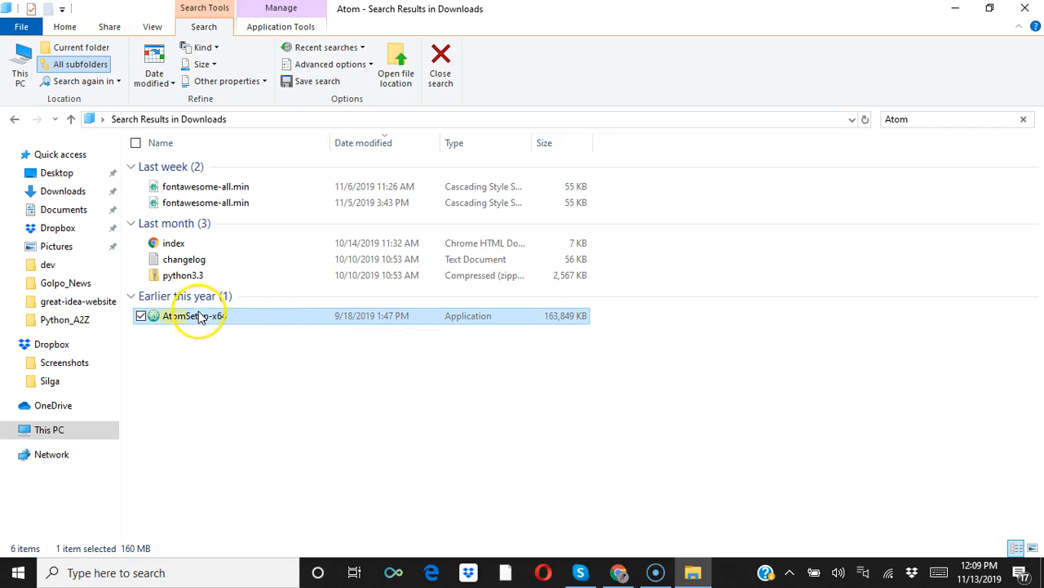
right_click(199, 320)
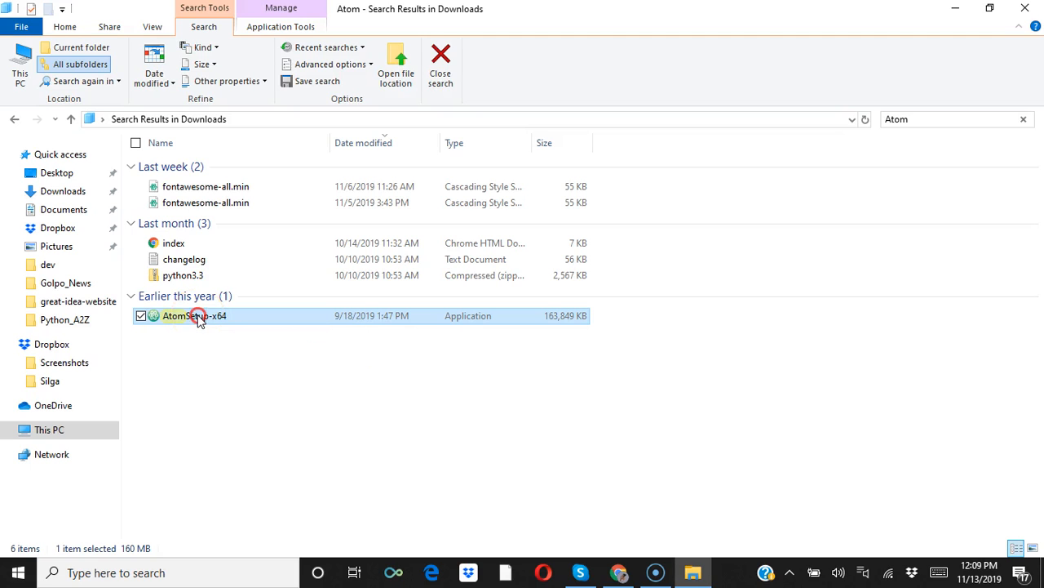
click(67, 199)
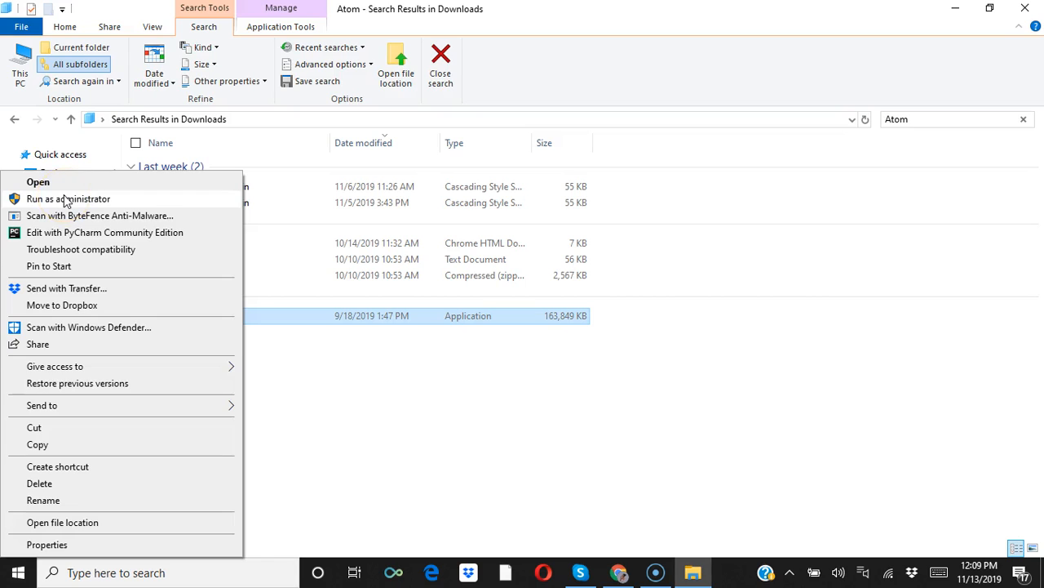
click(67, 199)
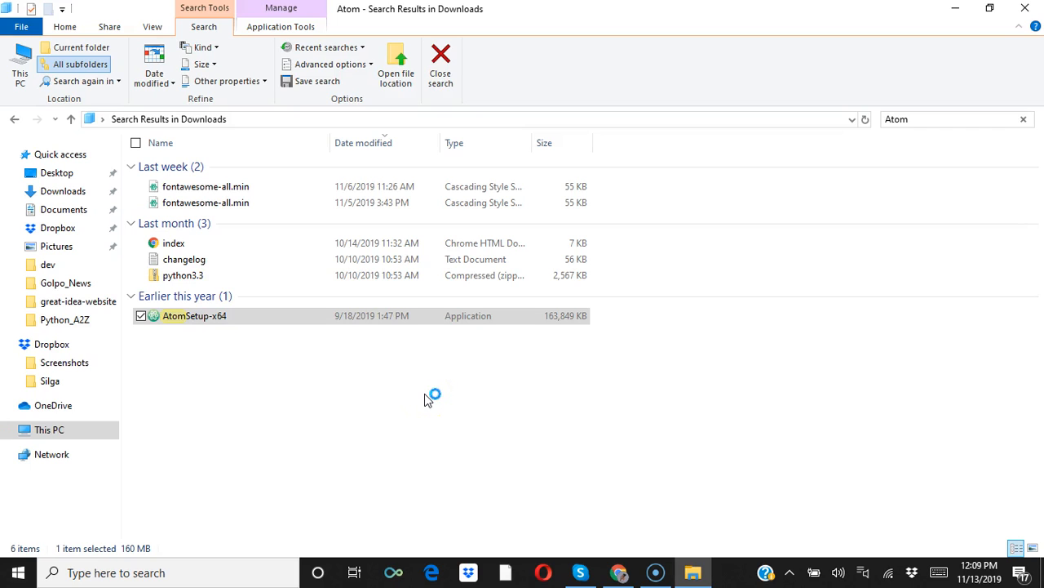
click(693, 573)
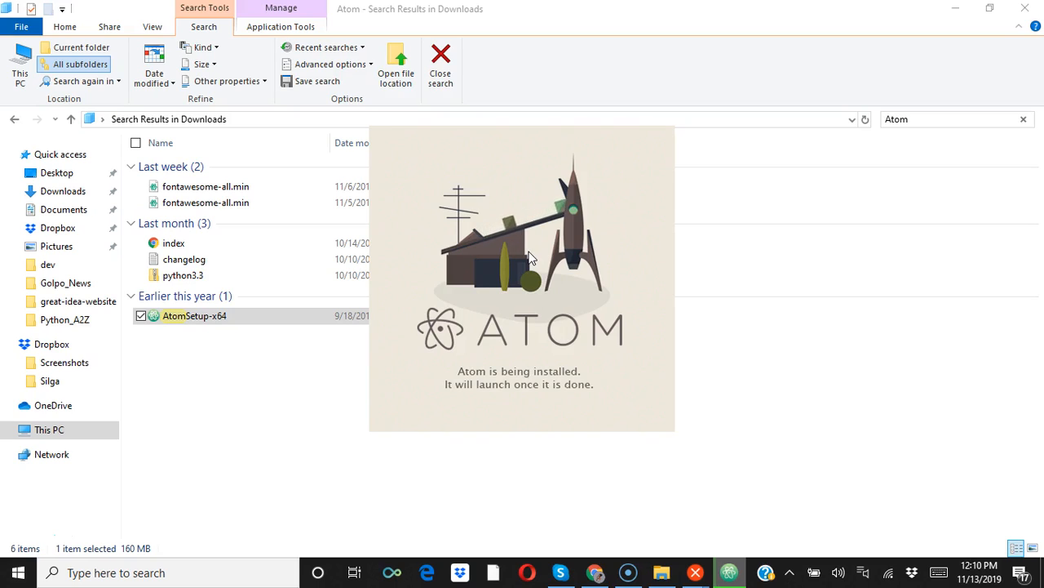
Move the Atom installation splash aside on the cleared desktop and close the AtomSetup-x64.exe error dialog.
click(956, 8)
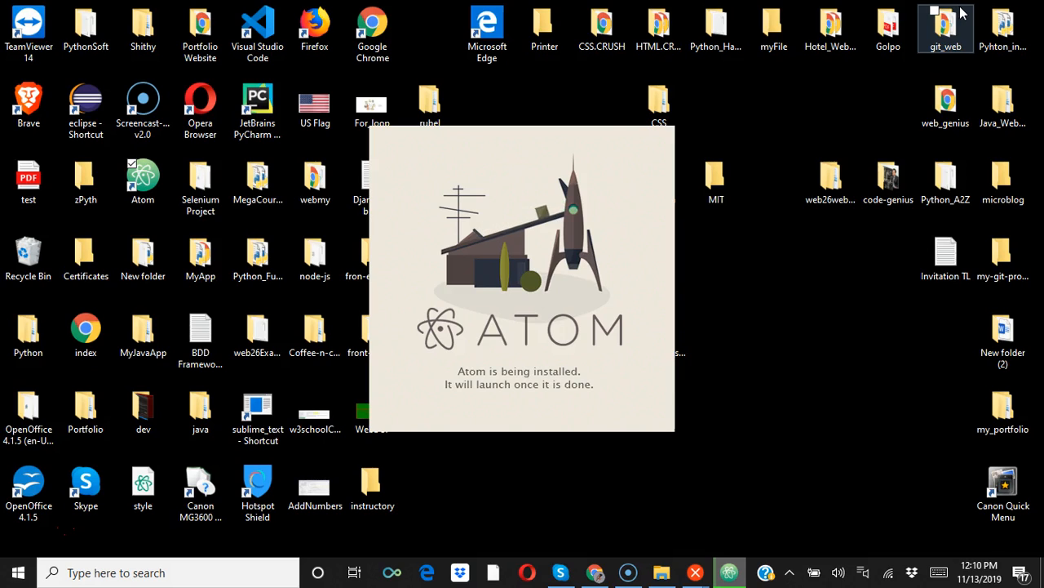
drag(568, 144, 717, 143)
drag(821, 125, 853, 124)
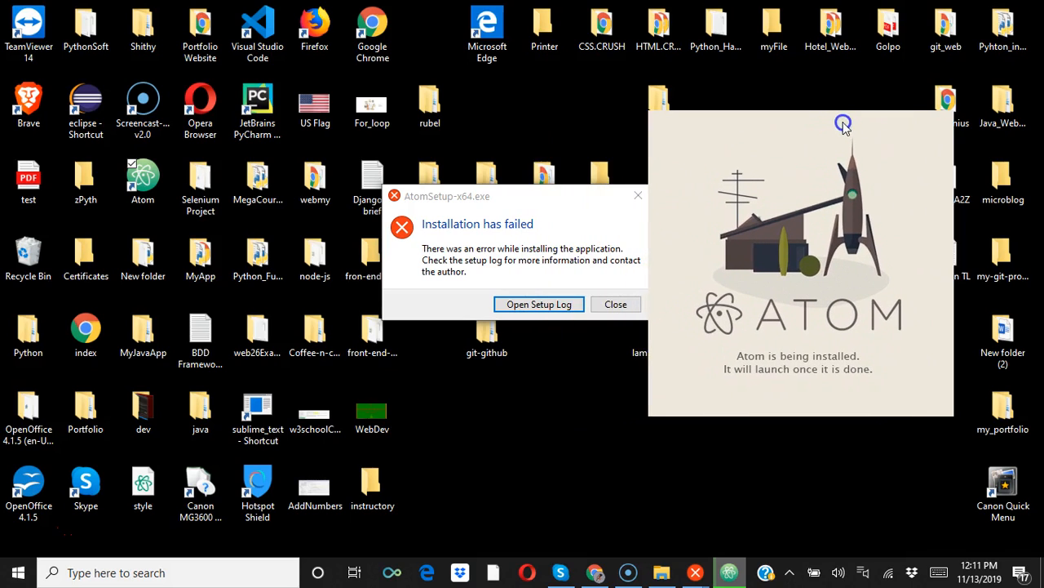
click(614, 305)
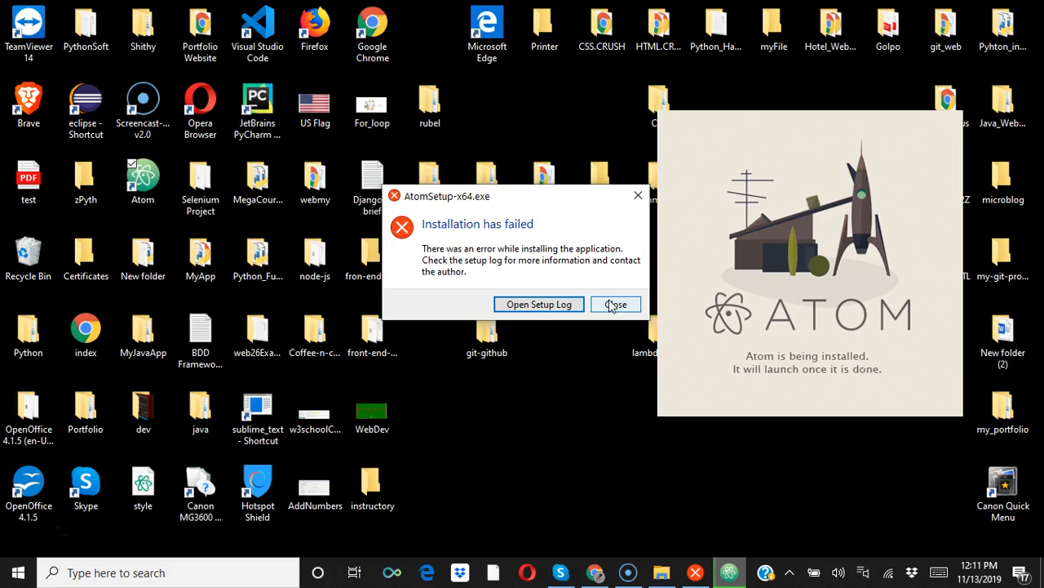
click(614, 304)
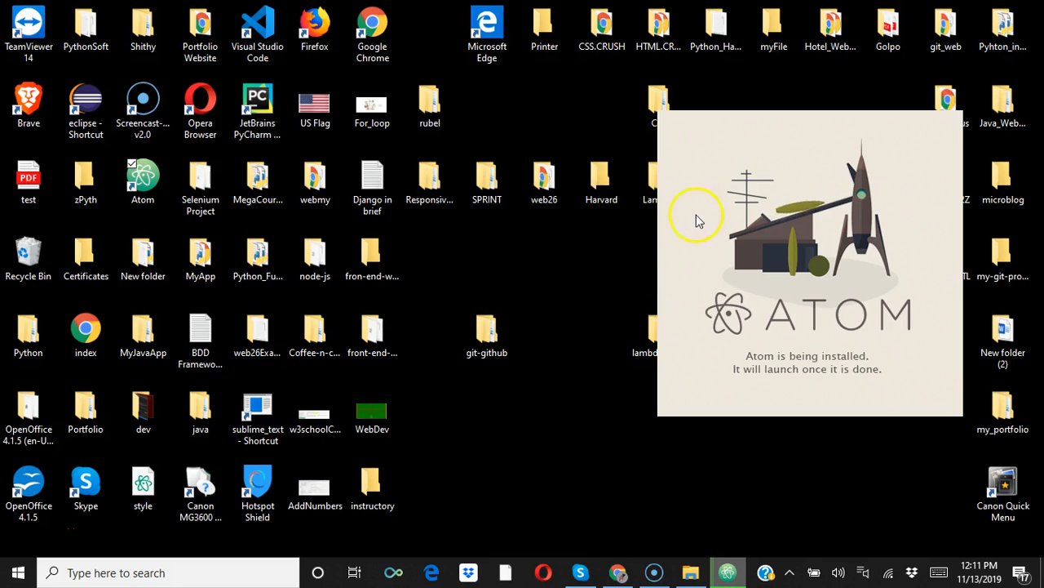
drag(723, 159, 814, 43)
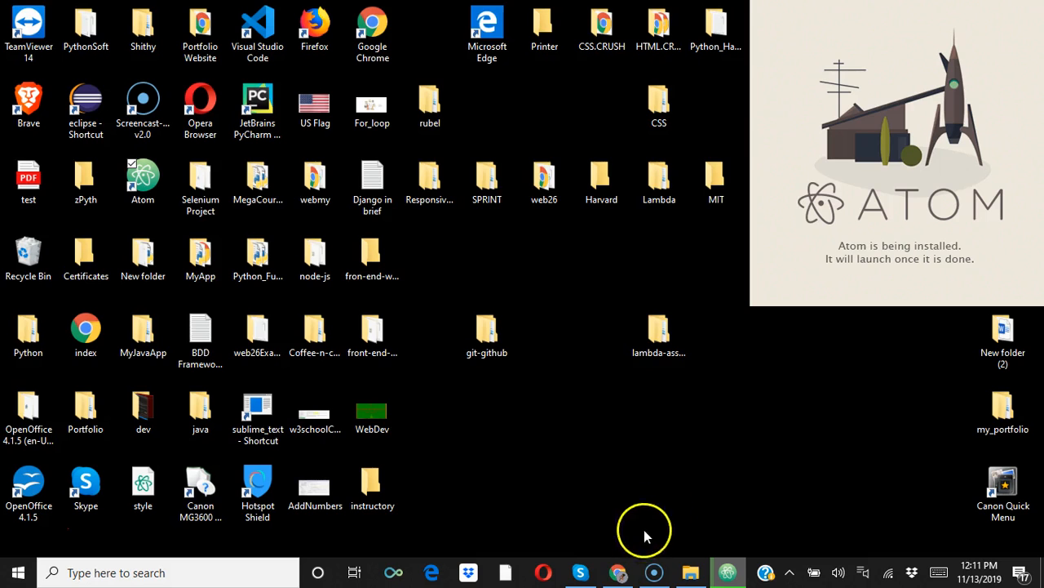
Switch back to Chrome with the Atom download page.
click(613, 574)
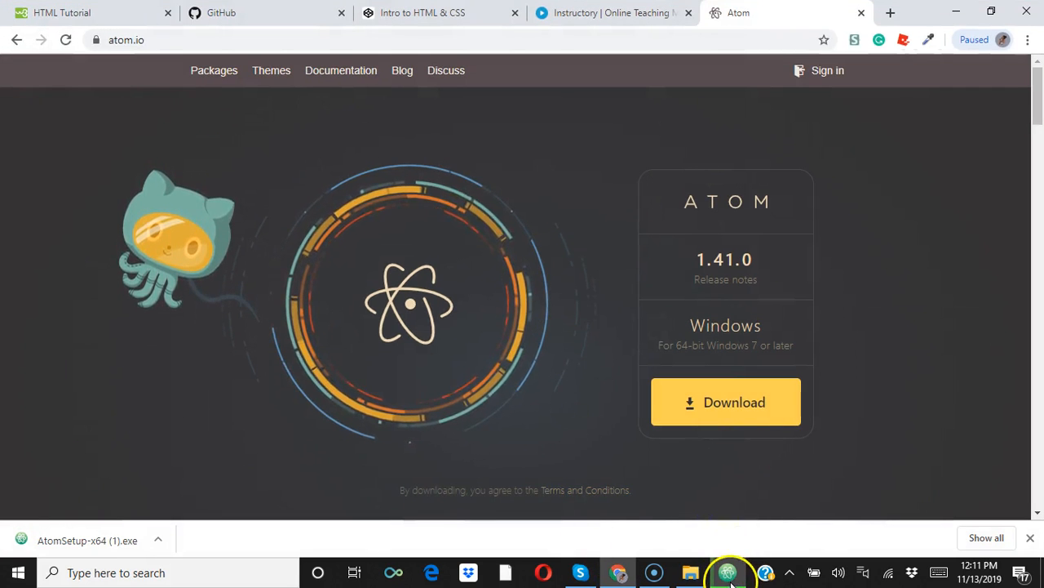
Open the HTML Introduction page in the W3Schools HTML tutorial and read it through the simple HTML document example.
mouse_move(729, 566)
mouse_move(734, 506)
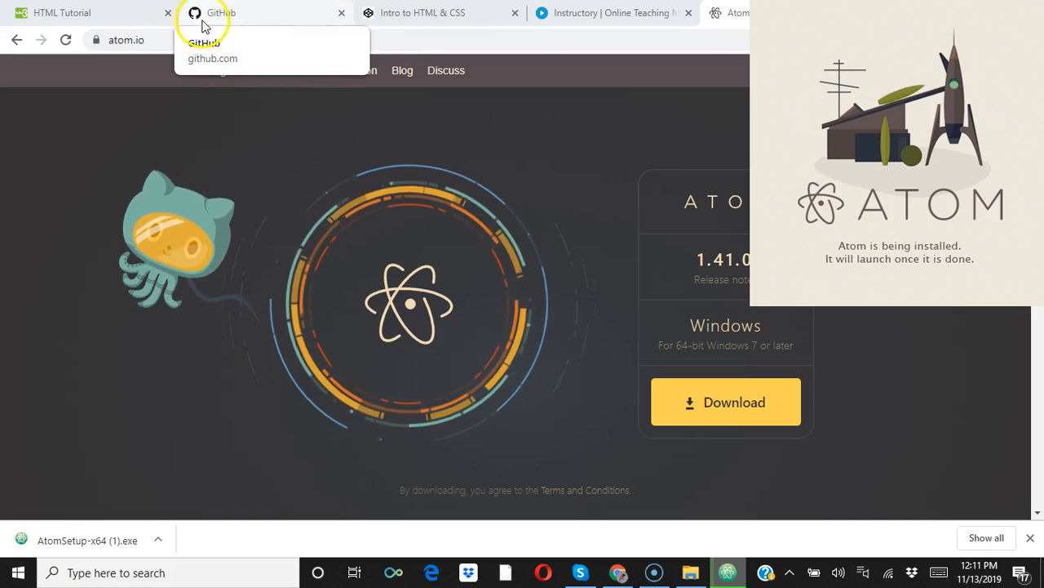
click(107, 24)
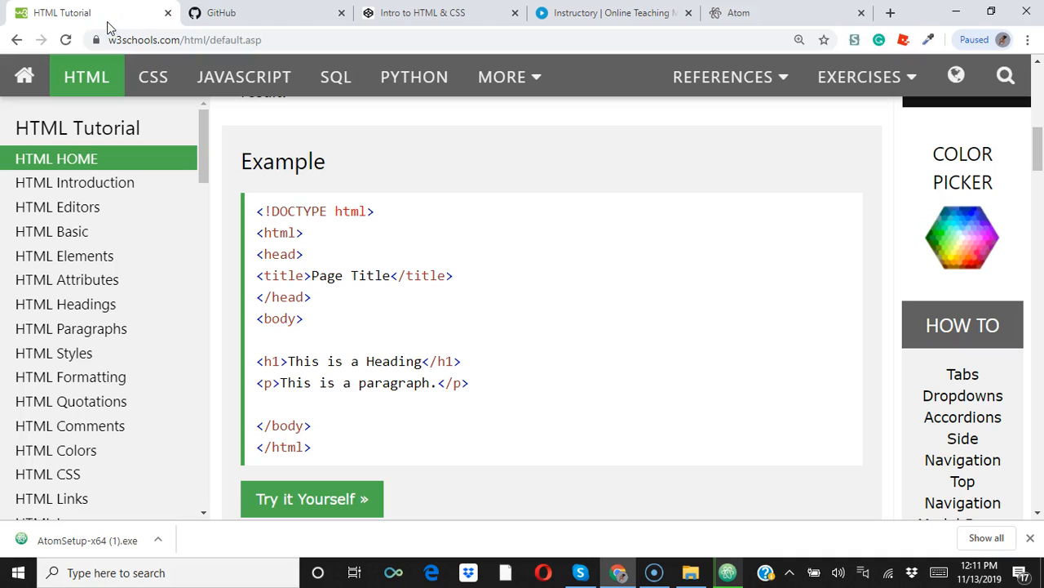
click(112, 186)
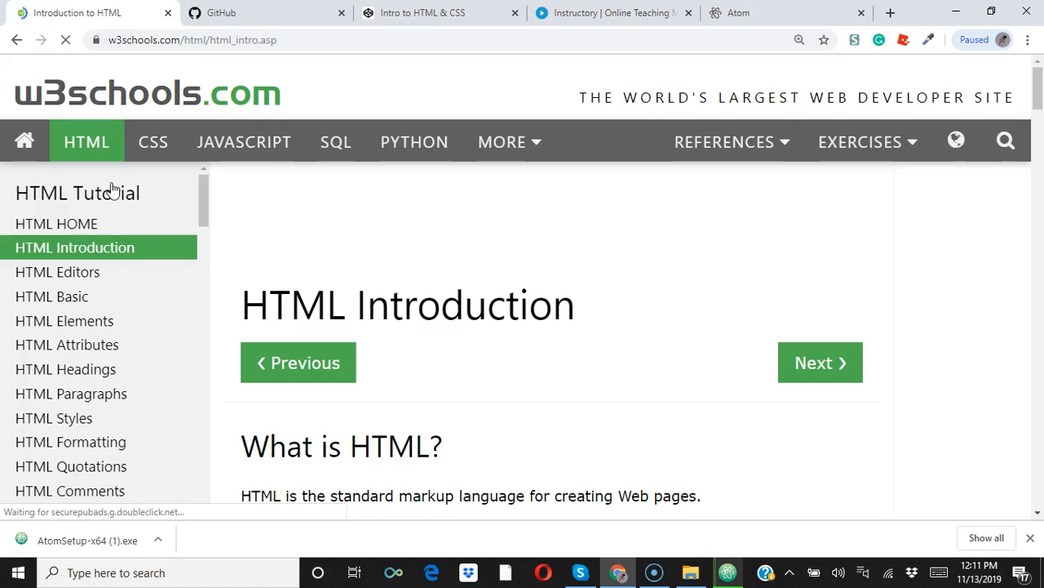
scroll(547, 484, down, 3)
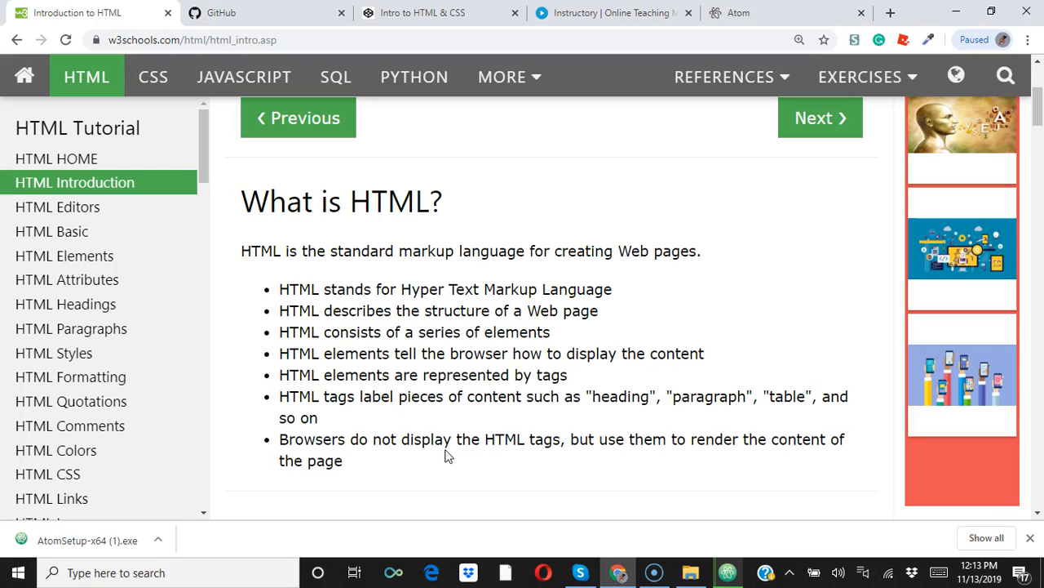
scroll(447, 457, down, 3)
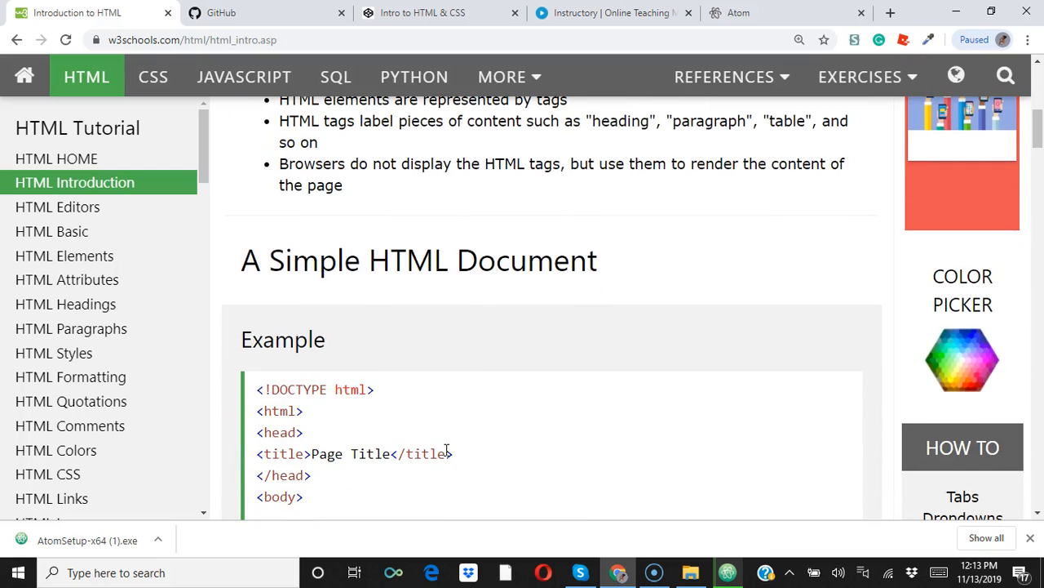
scroll(447, 453, down, 3)
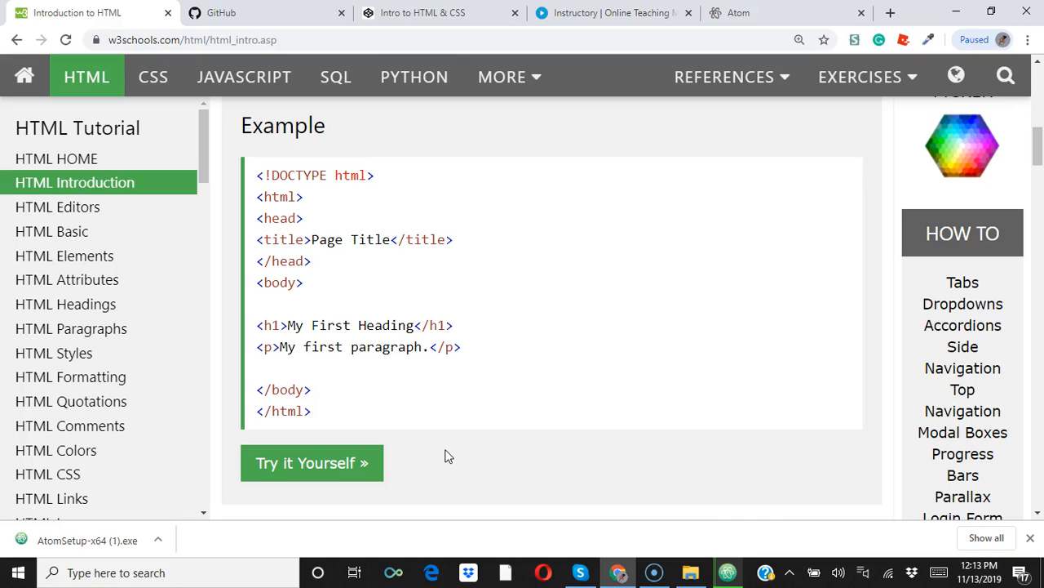
Minimize the Atom window and read the W3Schools CSS tutorial page through its CSS example.
mouse_move(729, 570)
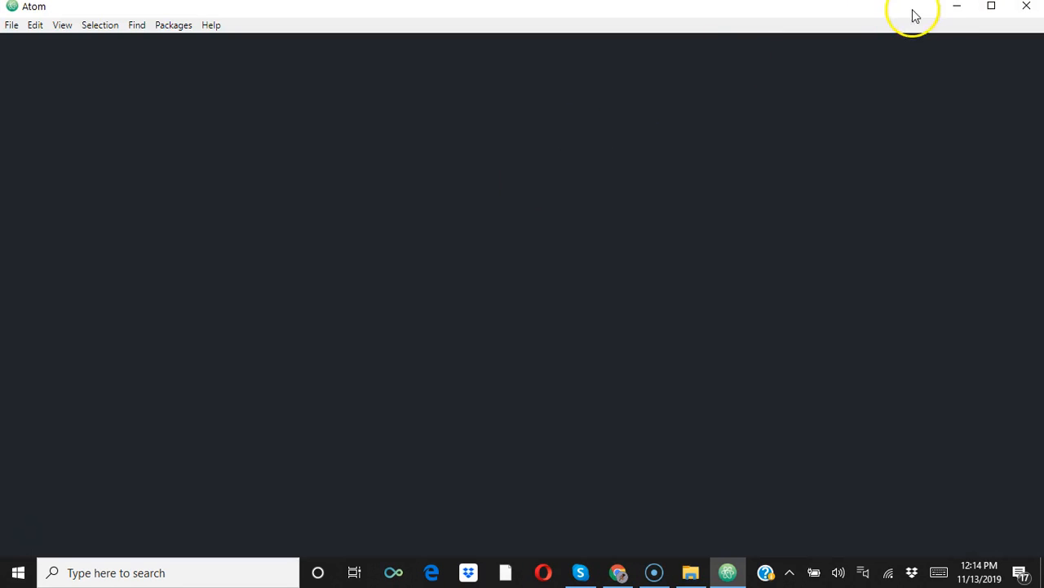
click(957, 9)
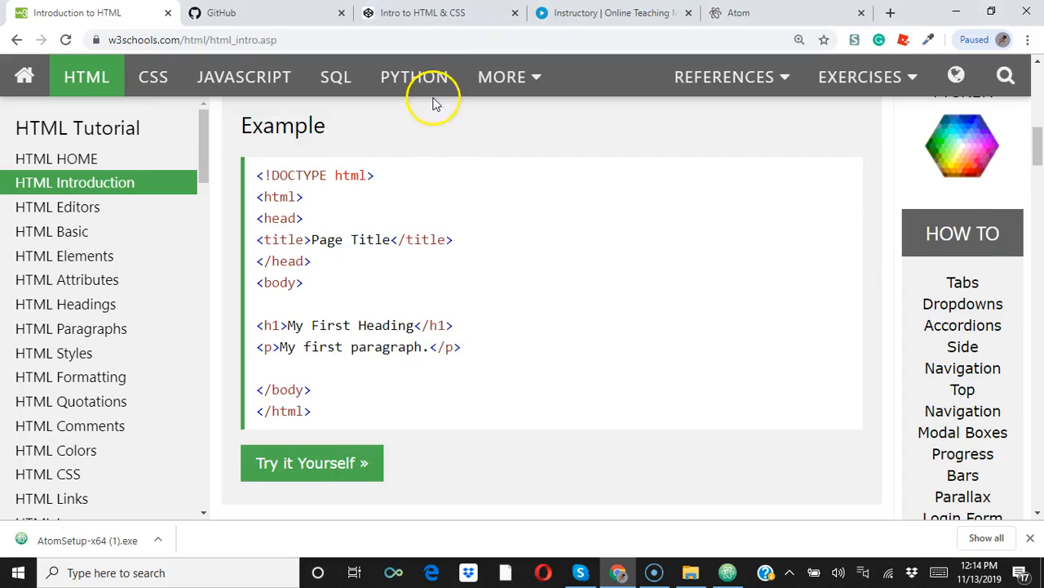
click(170, 85)
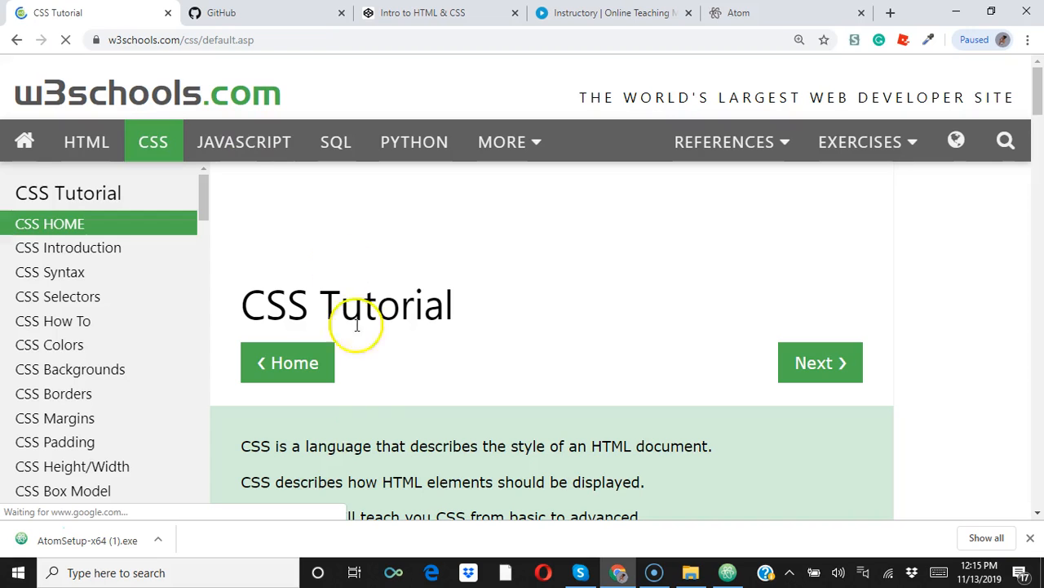
scroll(470, 492, down, 1)
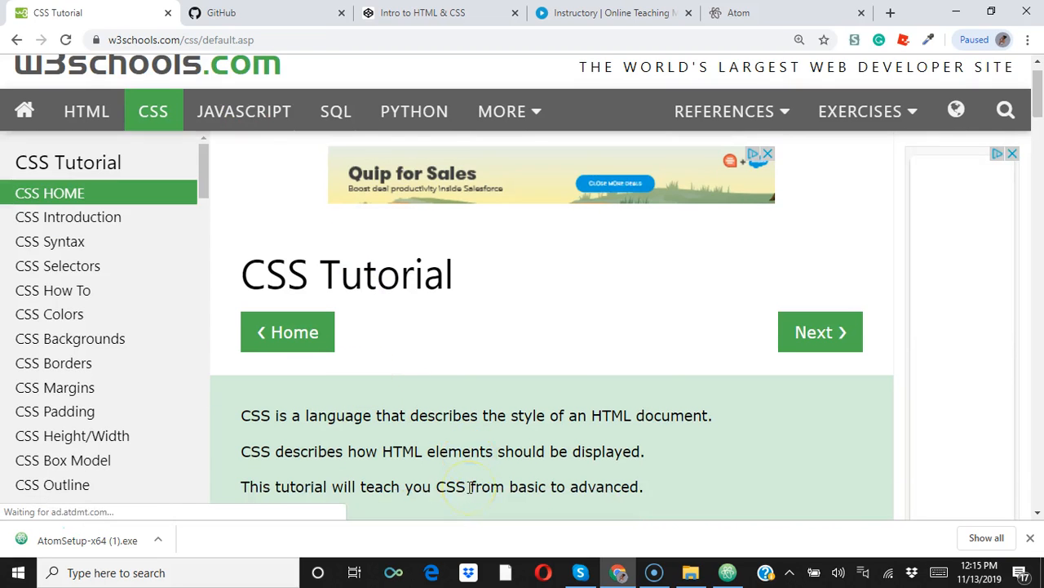
scroll(469, 492, down, 2)
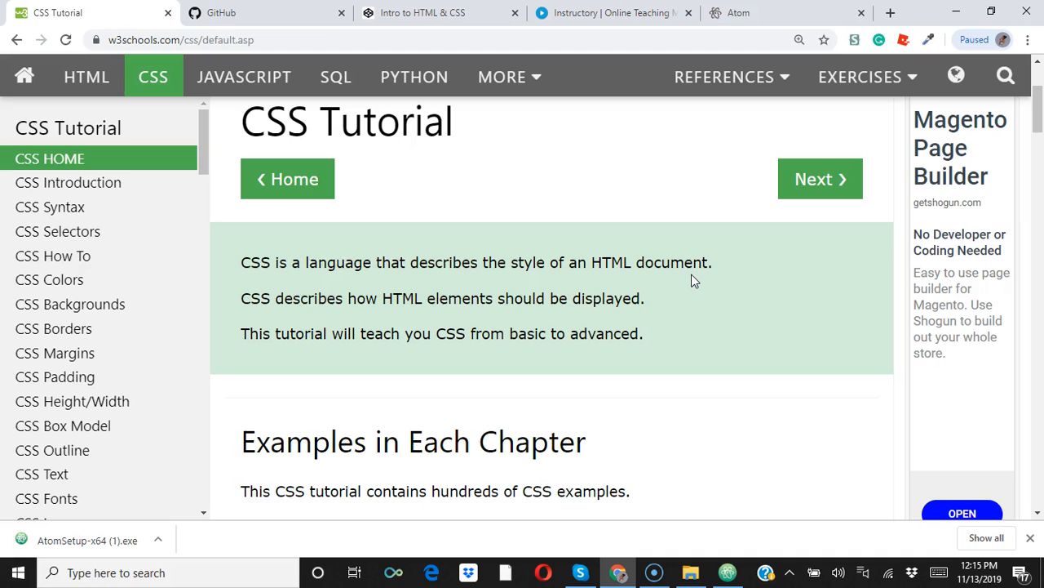
scroll(692, 279, down, 3)
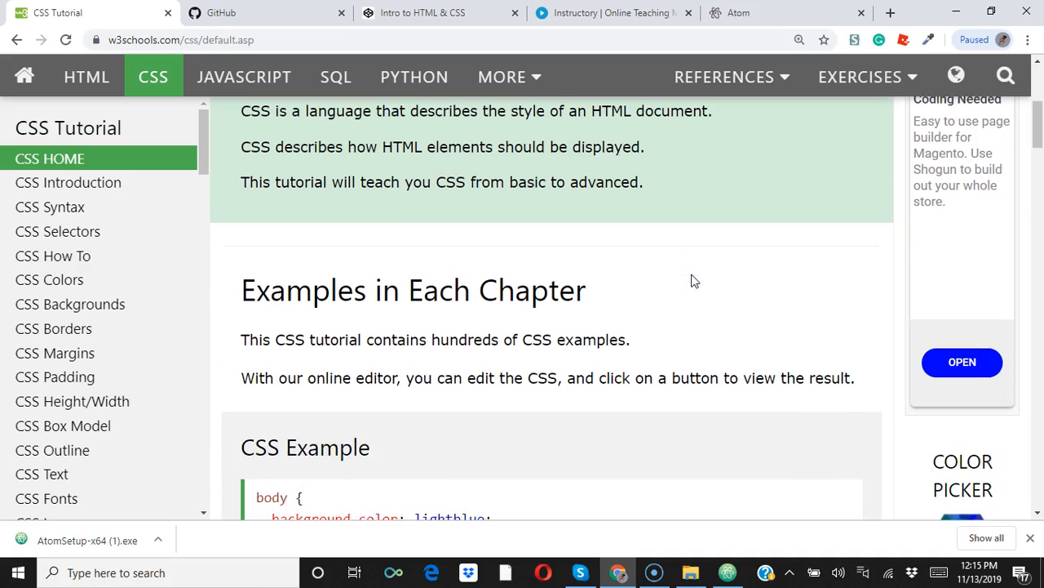
scroll(692, 280, down, 2)
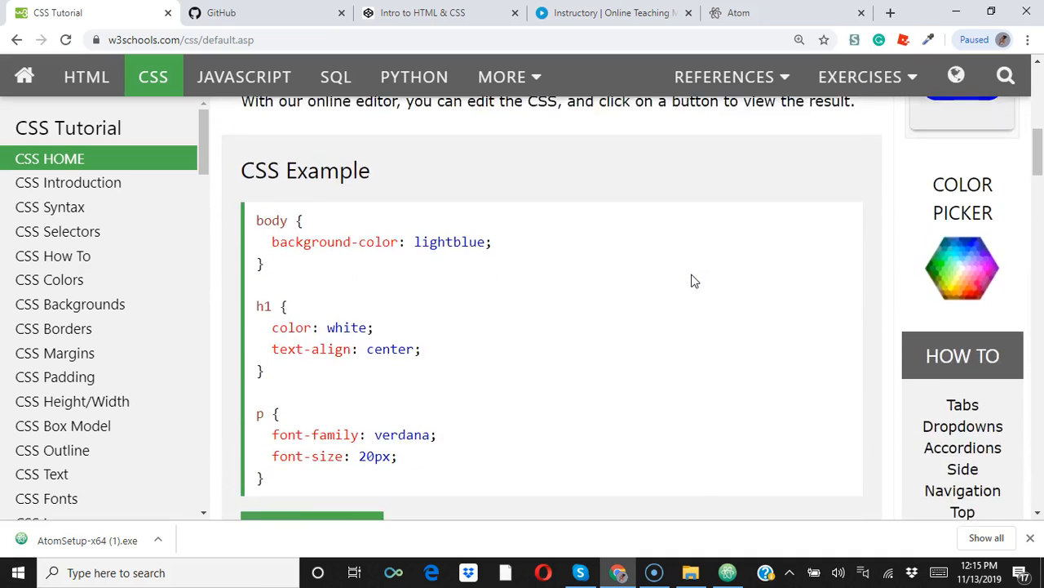
click(250, 149)
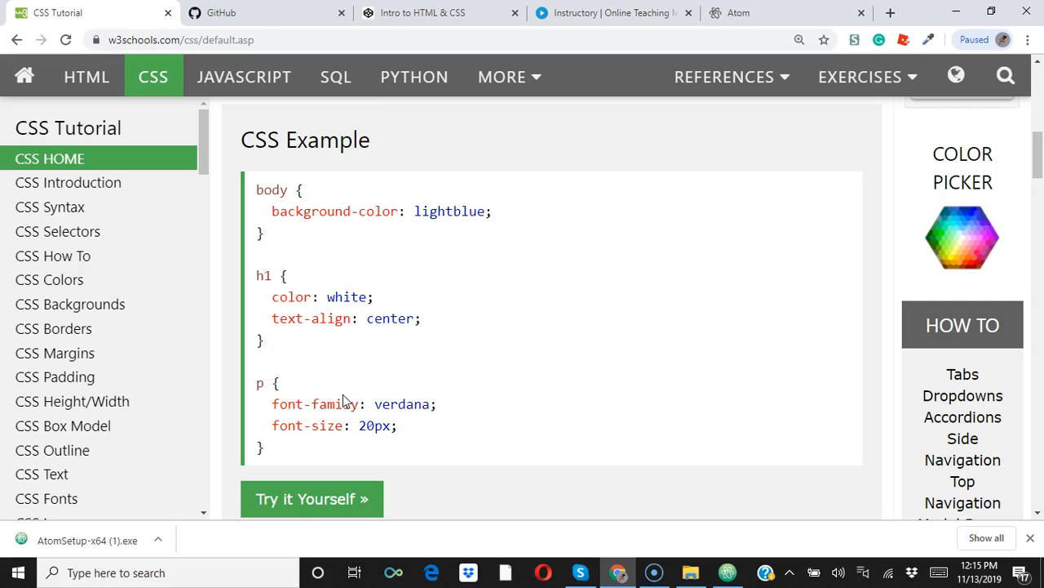
Switch to Atom and close the Telemetry Consent and Welcome tabs, keeping the Welcome Guide open.
click(727, 572)
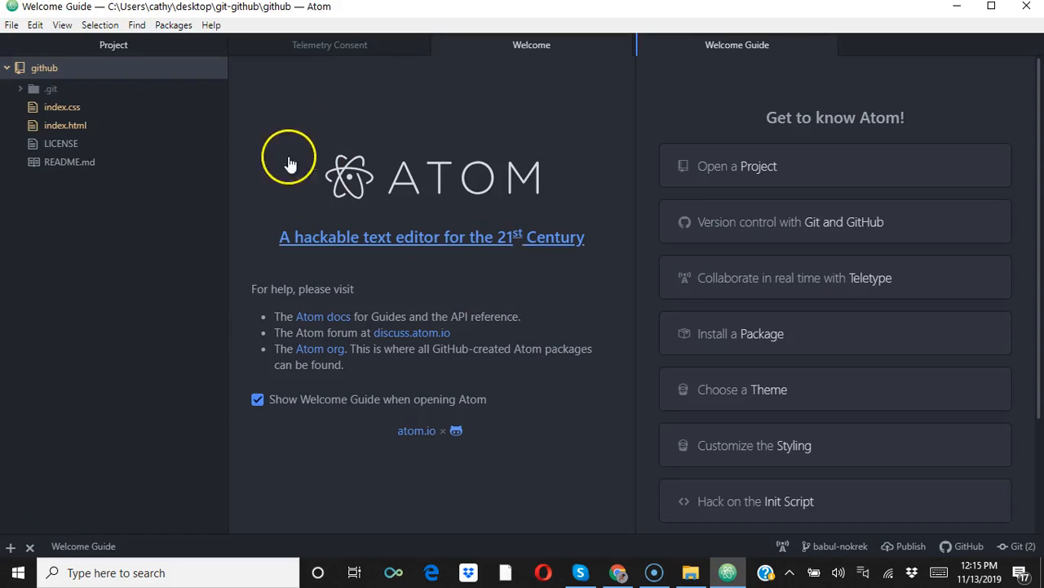
click(417, 46)
click(417, 47)
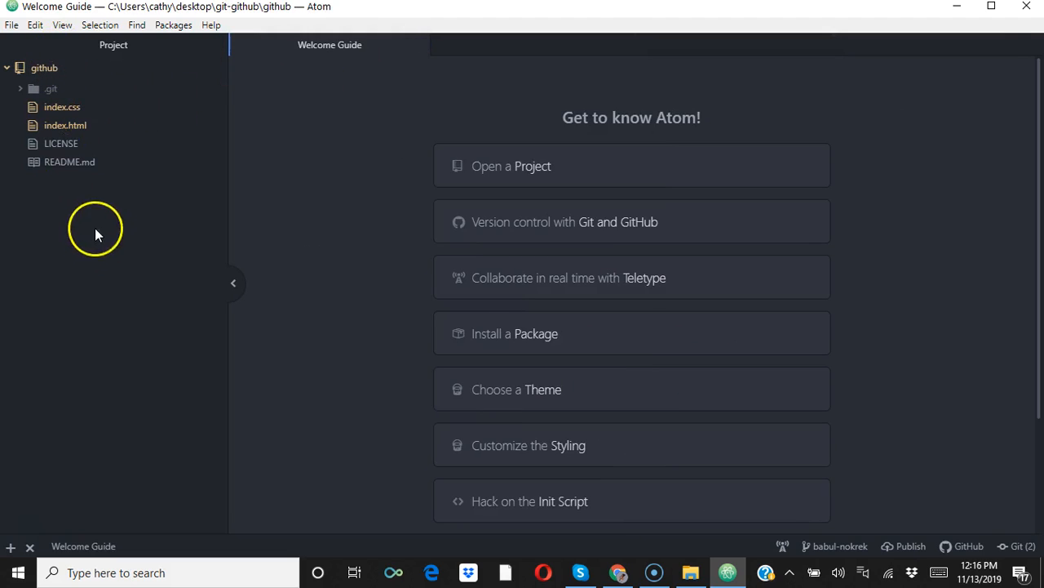
Try to delete the github root folder from the project tree, and leave the folder collapsed.
click(41, 67)
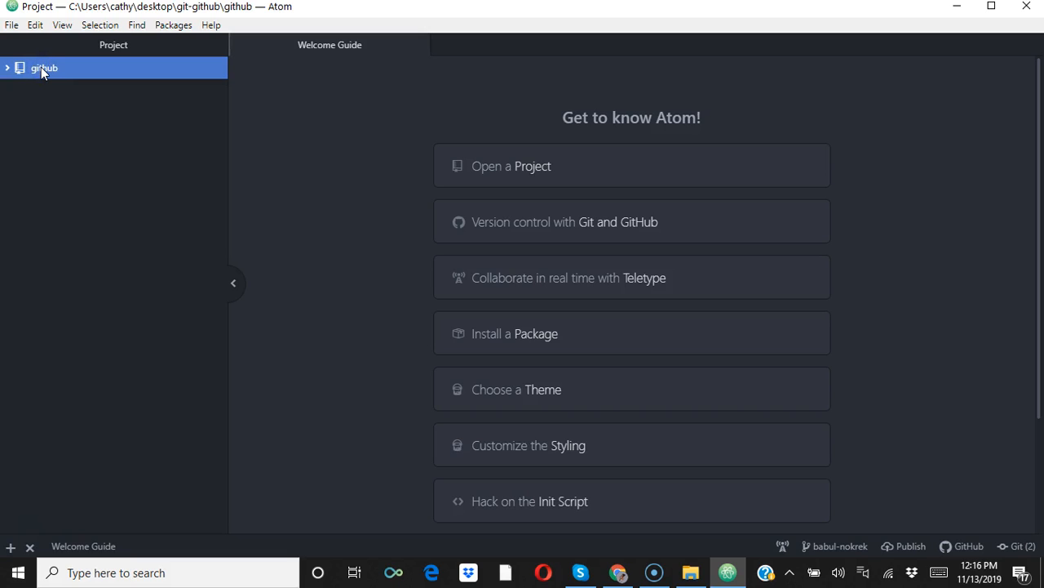
right_click(41, 67)
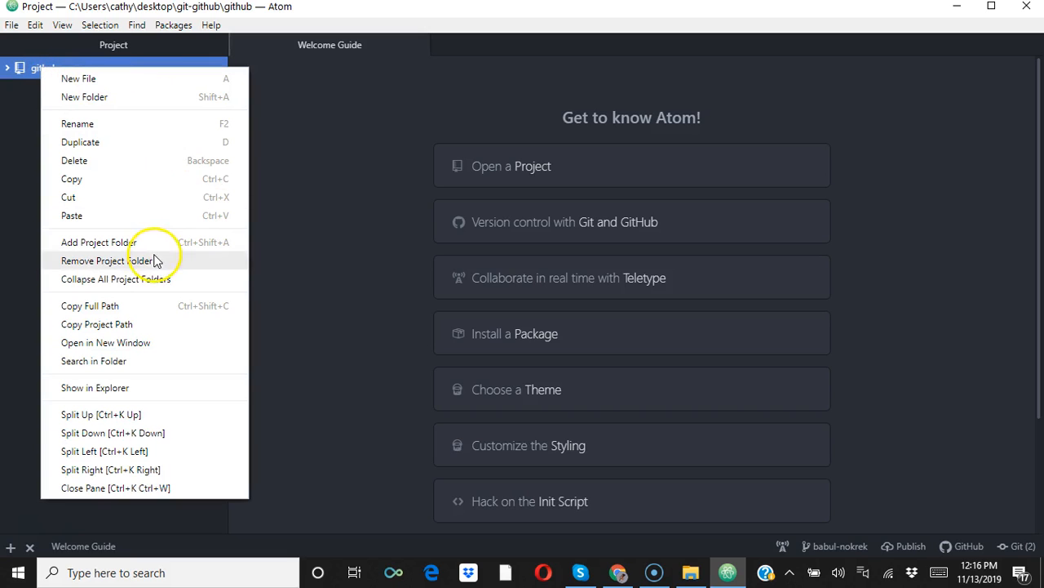
click(82, 161)
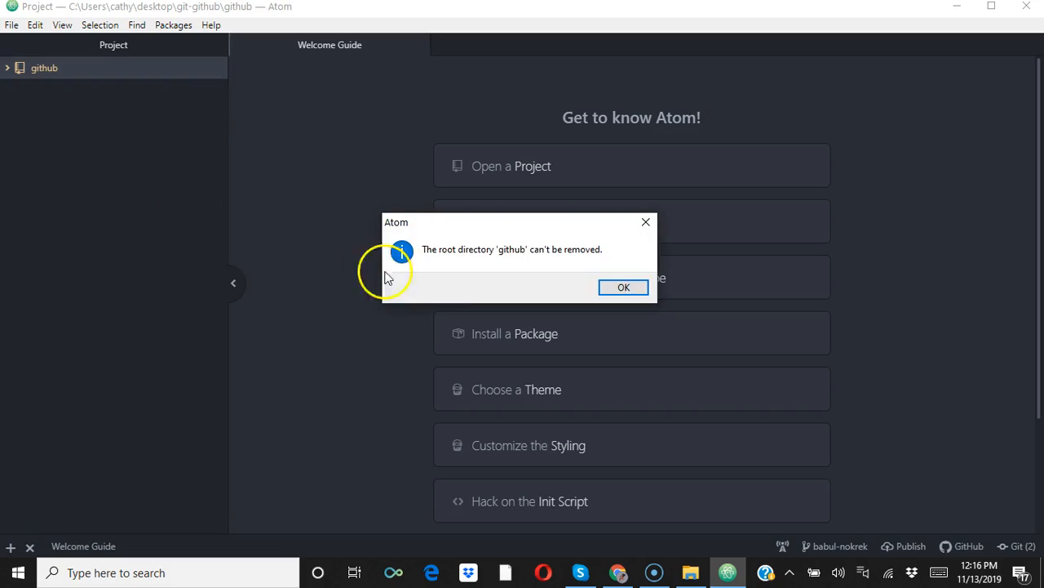
click(623, 283)
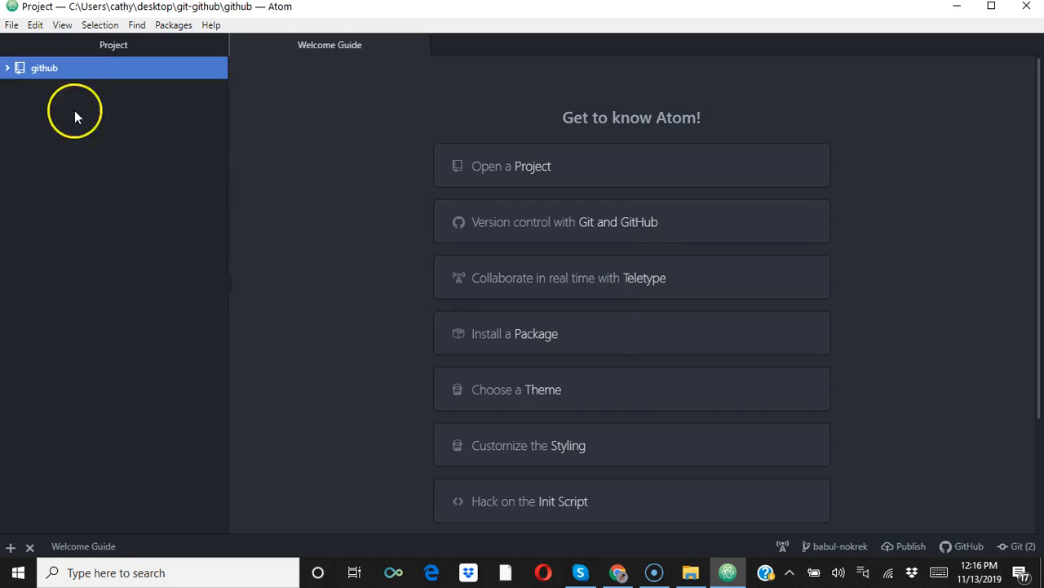
click(6, 70)
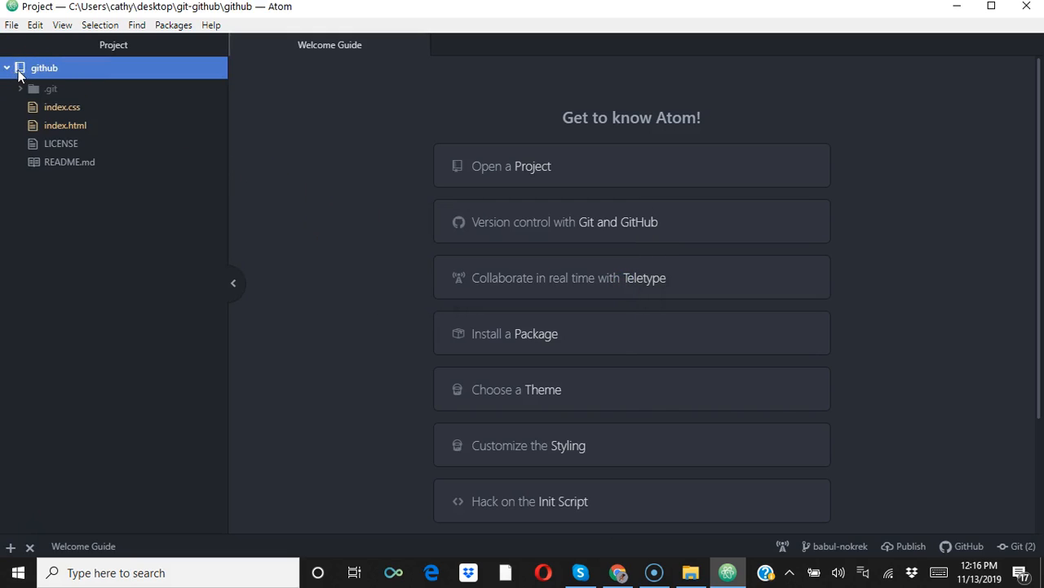
click(23, 70)
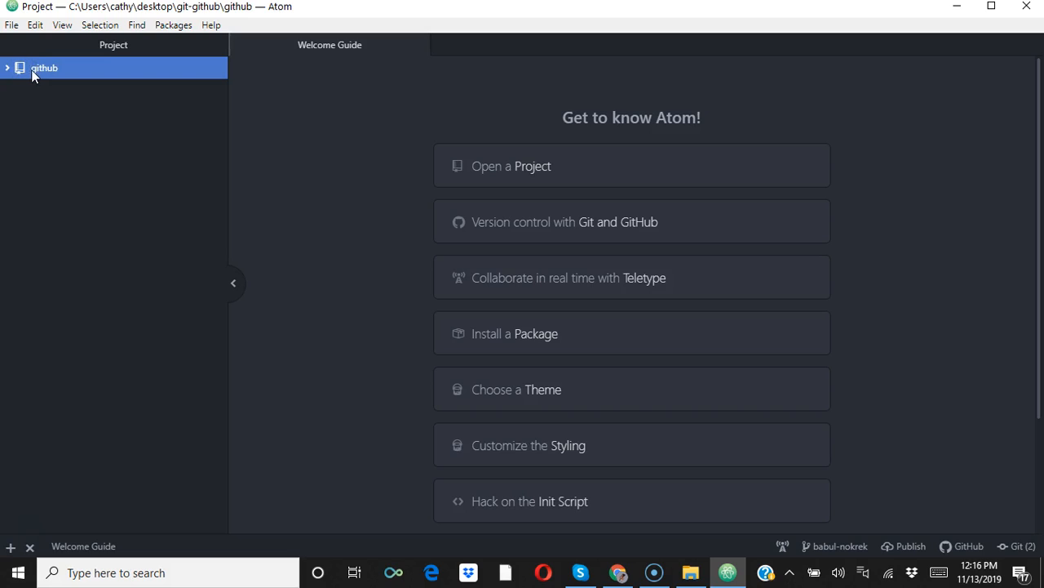
Open a new Atom window and browse to the Desktop for a folder to open in it.
click(11, 25)
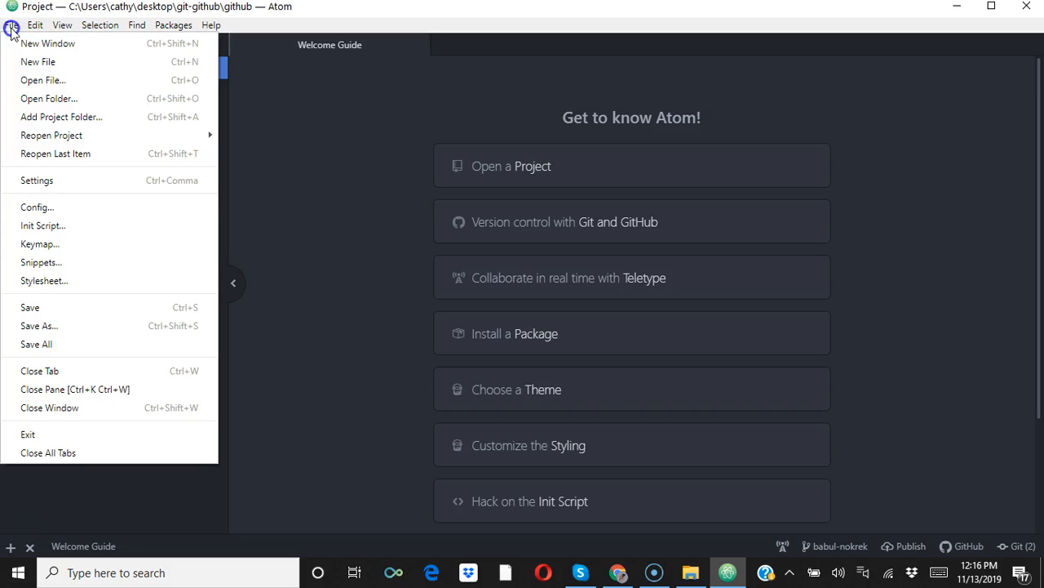
click(49, 44)
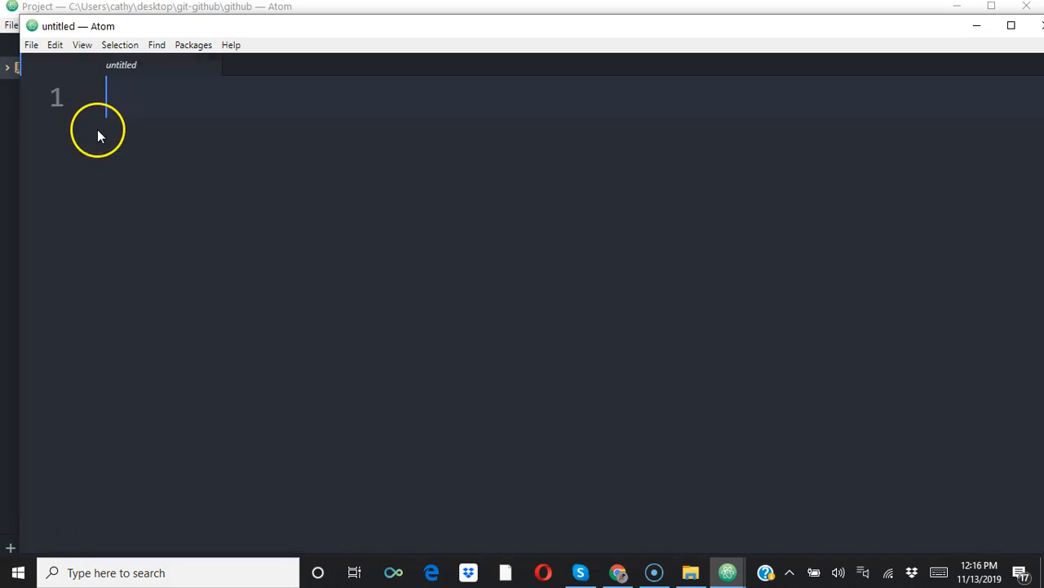
click(31, 46)
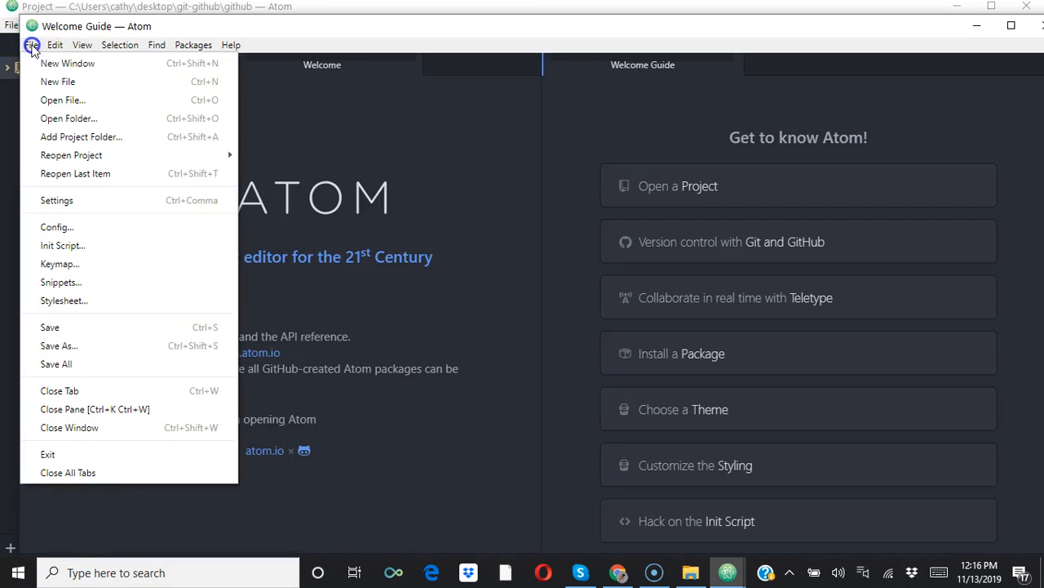
click(90, 122)
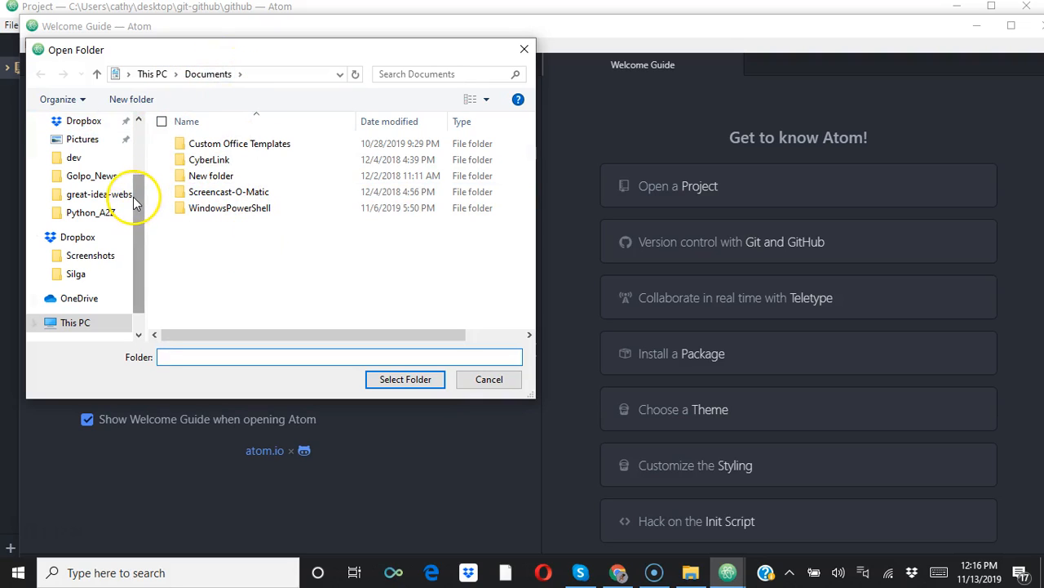
drag(133, 211, 124, 114)
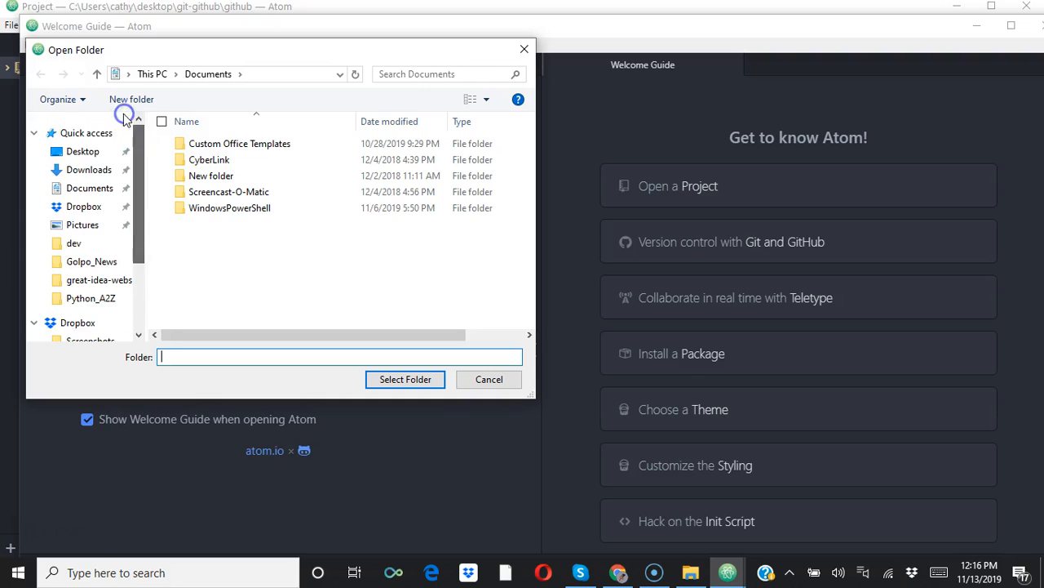
click(86, 152)
Create a Desktop folder named Instructory, merge it with the existing folder of that name, and close the folder selection dialog.
click(143, 102)
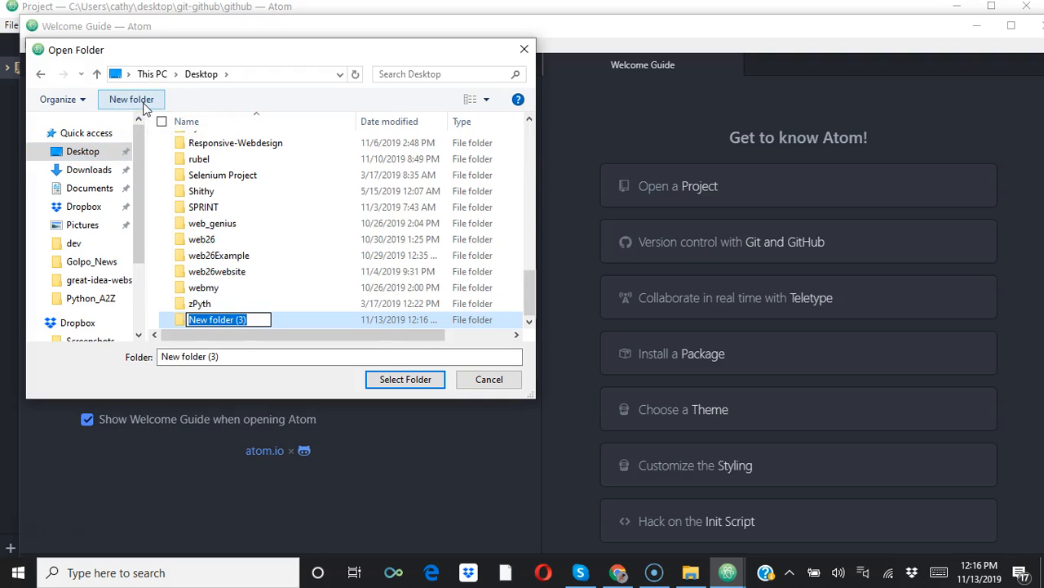
key(BackSpace)
text(Instructory)
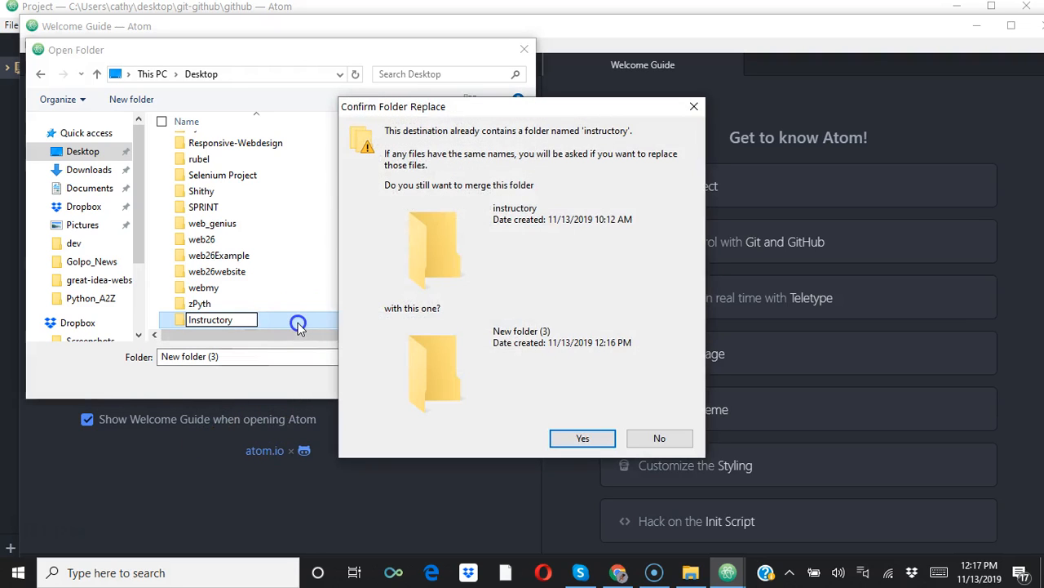
click(582, 438)
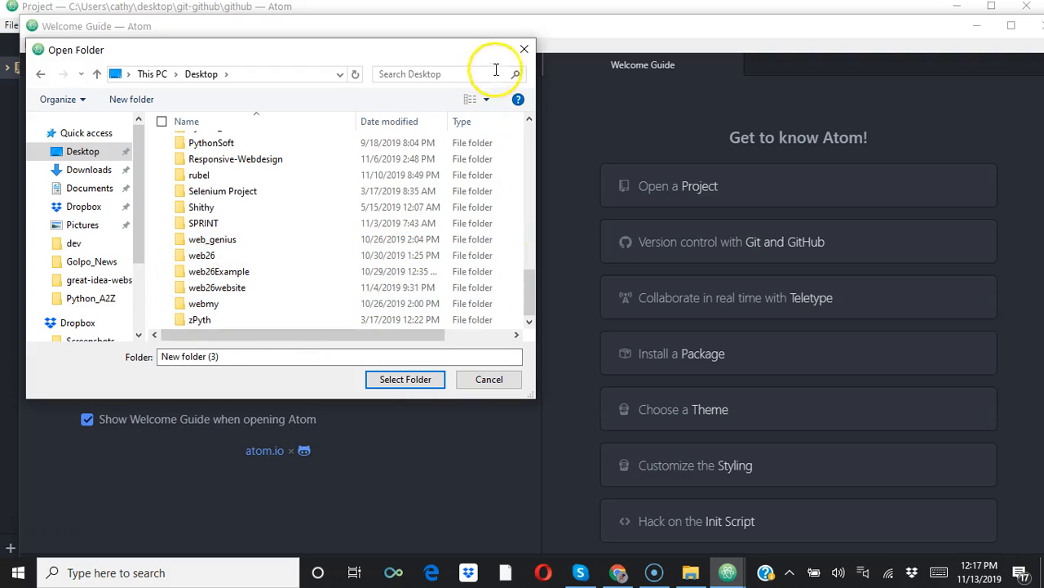
click(524, 50)
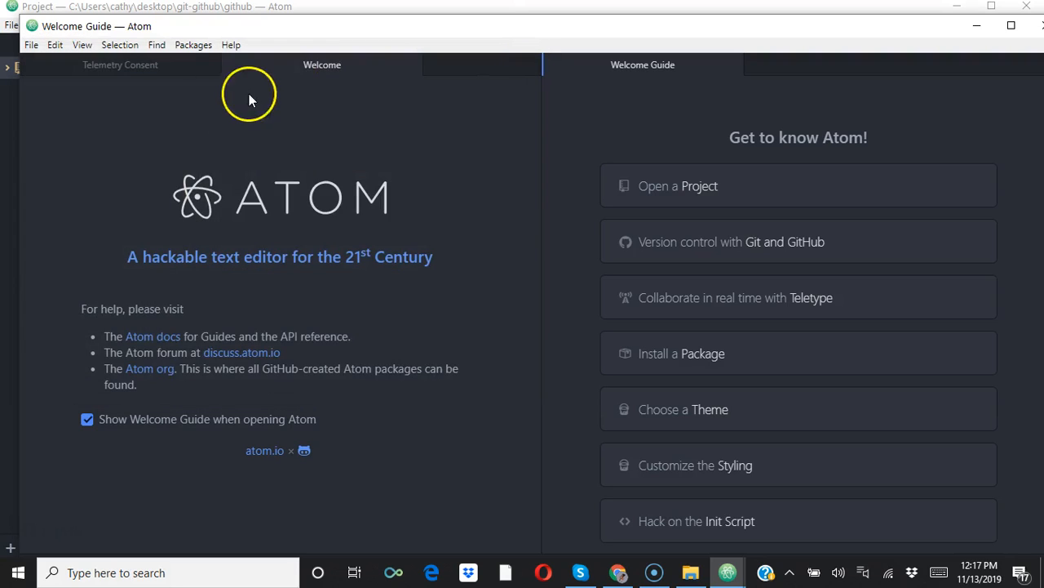
click(31, 45)
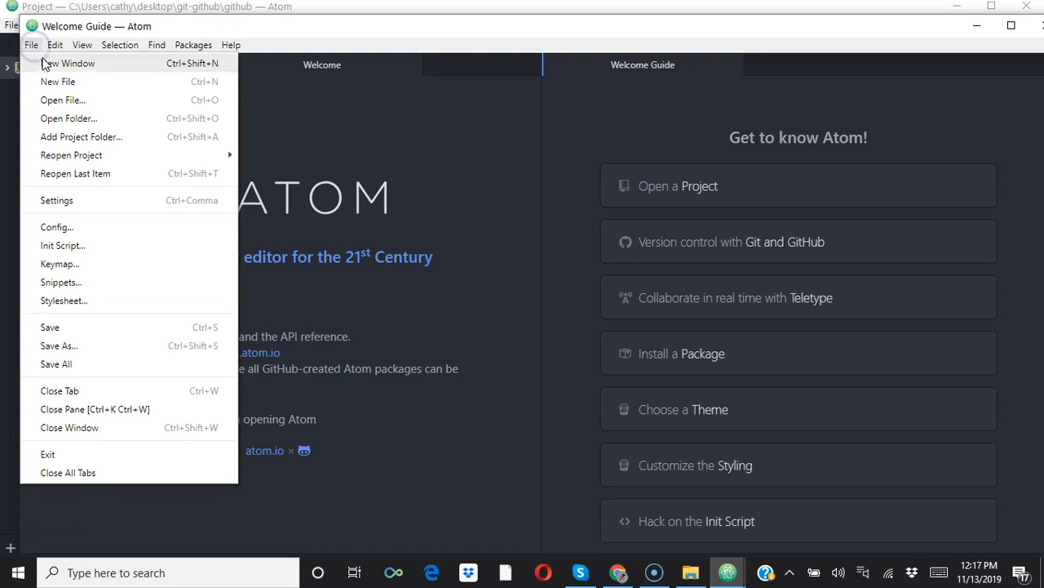
click(82, 100)
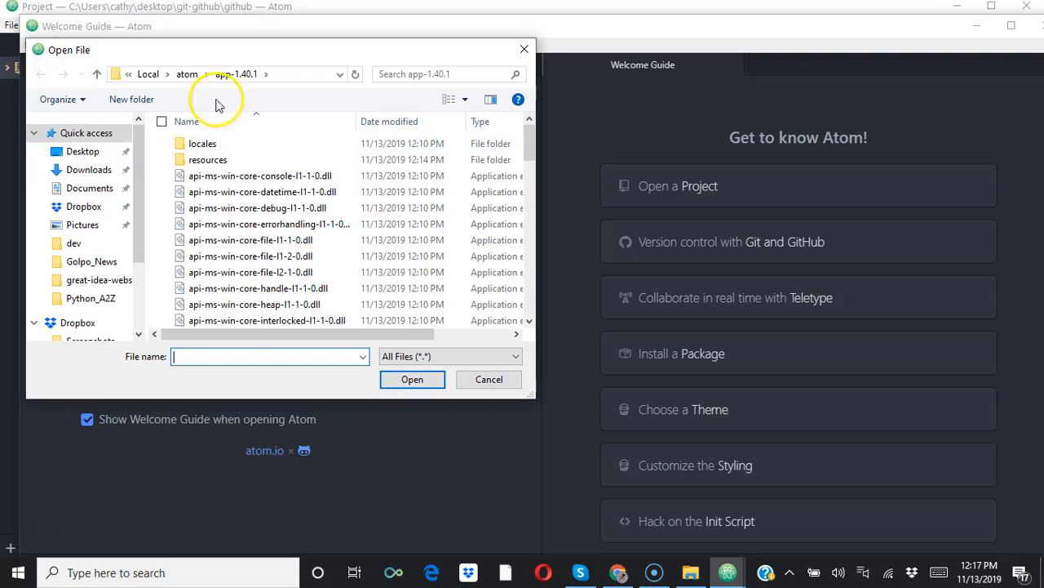
click(524, 50)
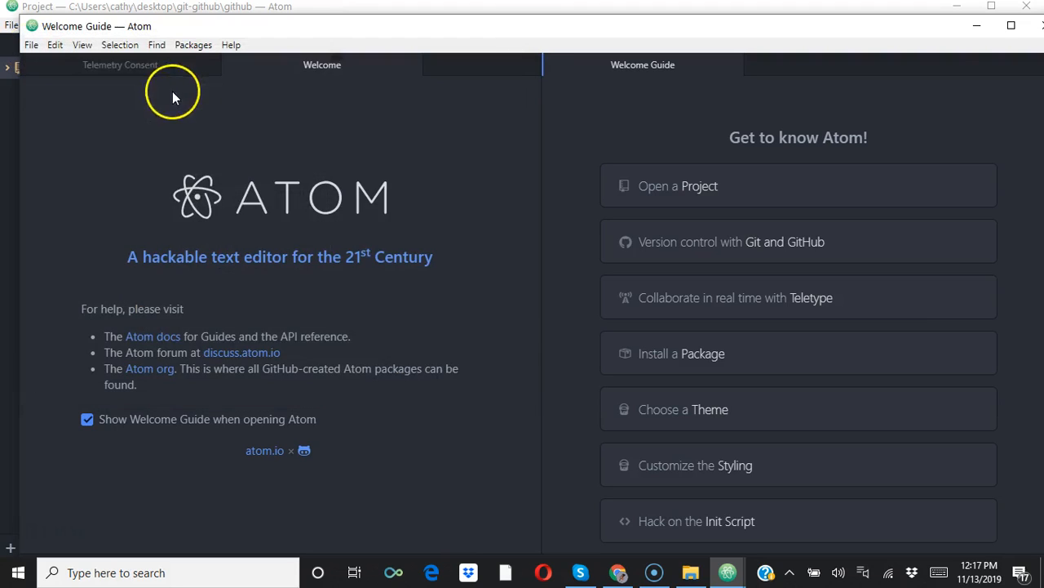
Start opening a folder in the new window and browse to the Desktop's folder list.
click(31, 45)
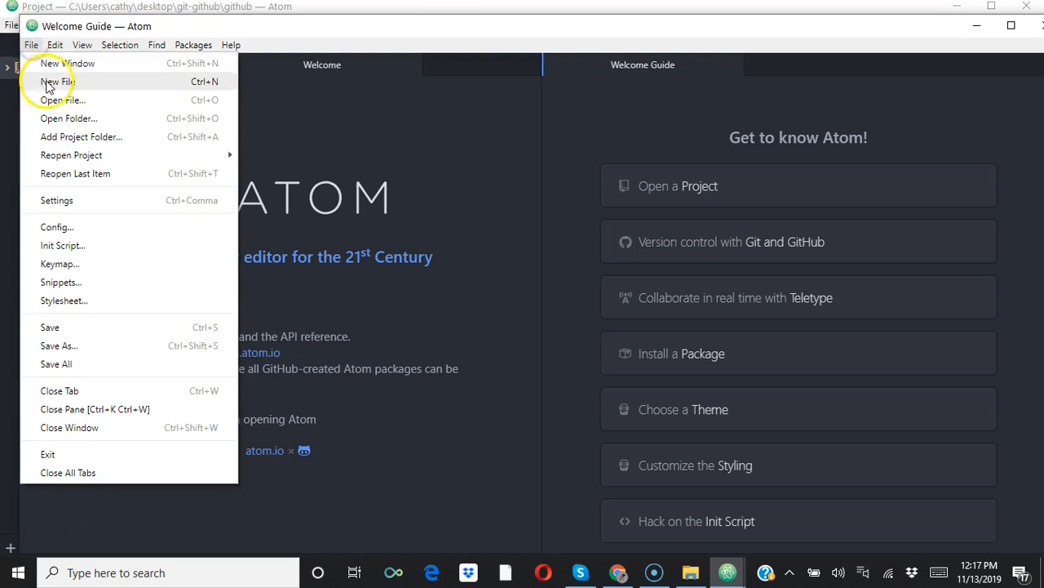
click(67, 119)
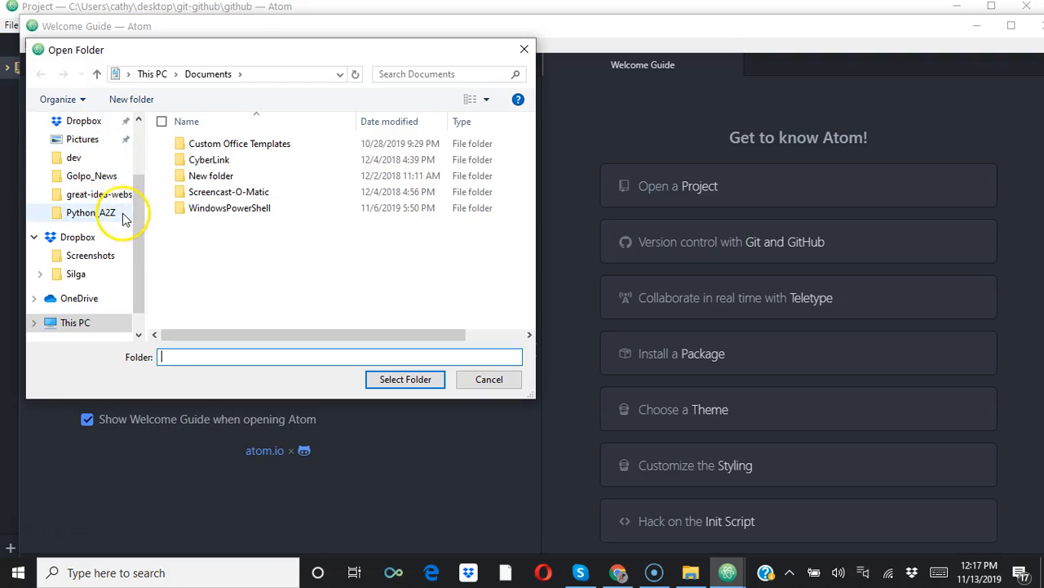
click(131, 272)
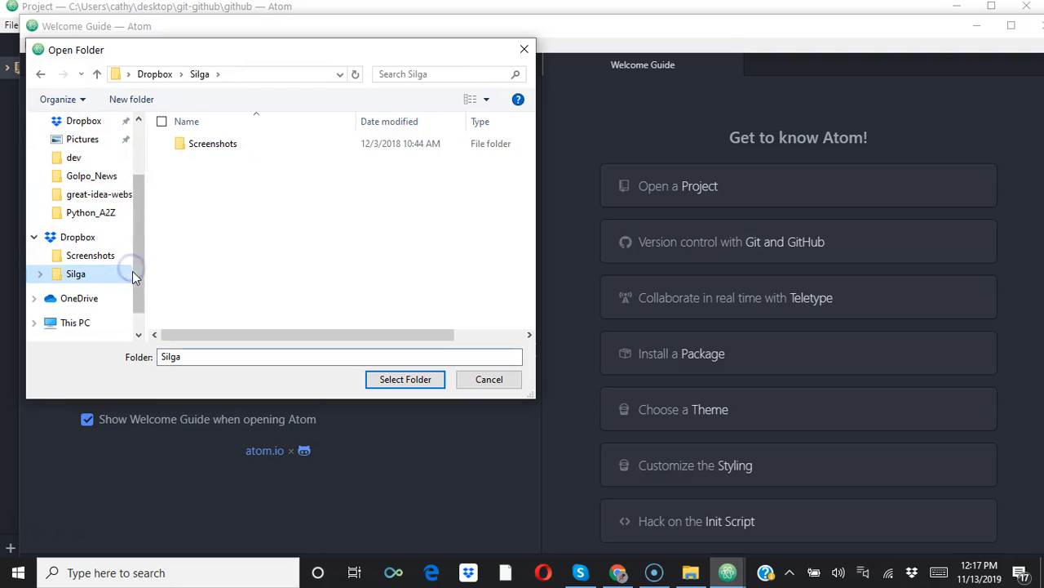
click(79, 323)
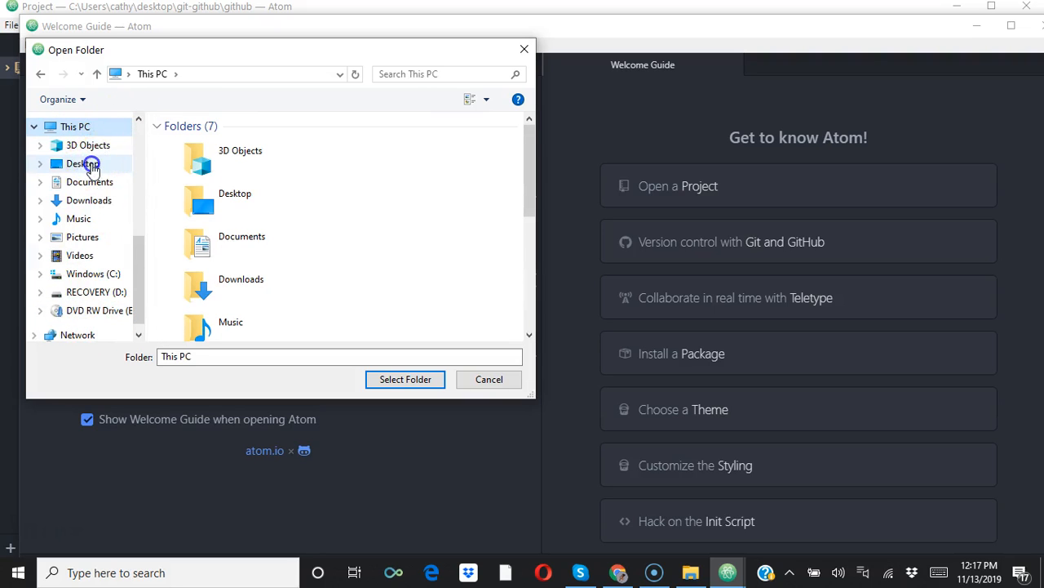
click(88, 164)
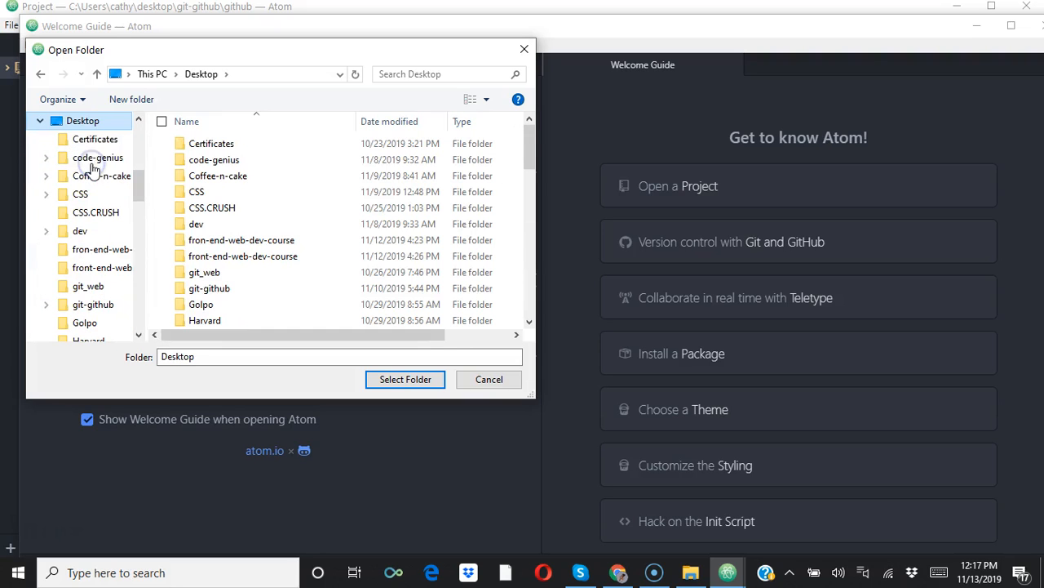
click(529, 304)
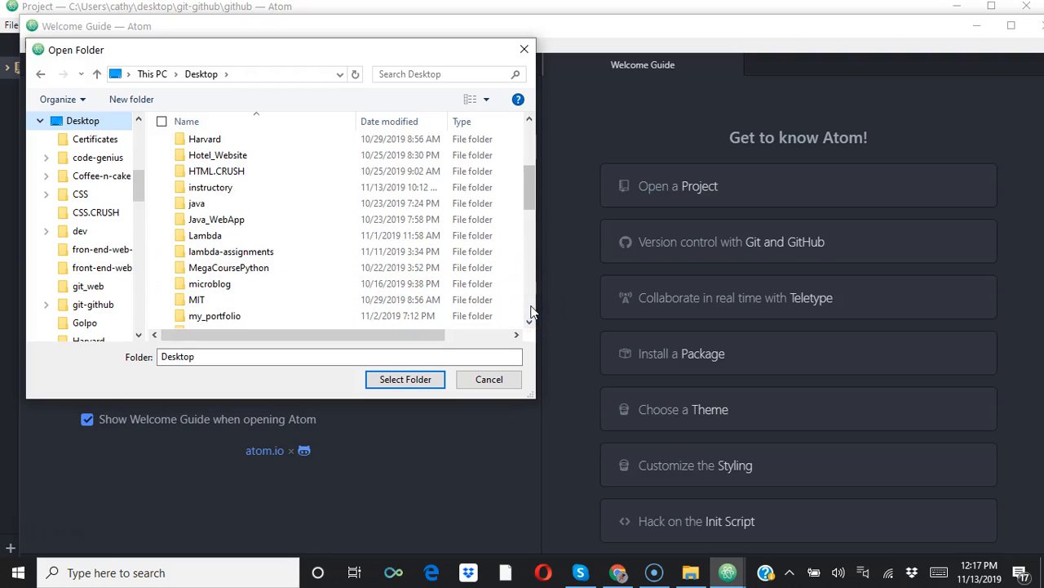
Choose the instructory folder on the Desktop and open it as the project folder.
click(312, 353)
key(BackSpace)
key(BackSpace)
key(BackSpace)
key(BackSpace)
key(BackSpace)
key(BackSpace)
key(BackSpace)
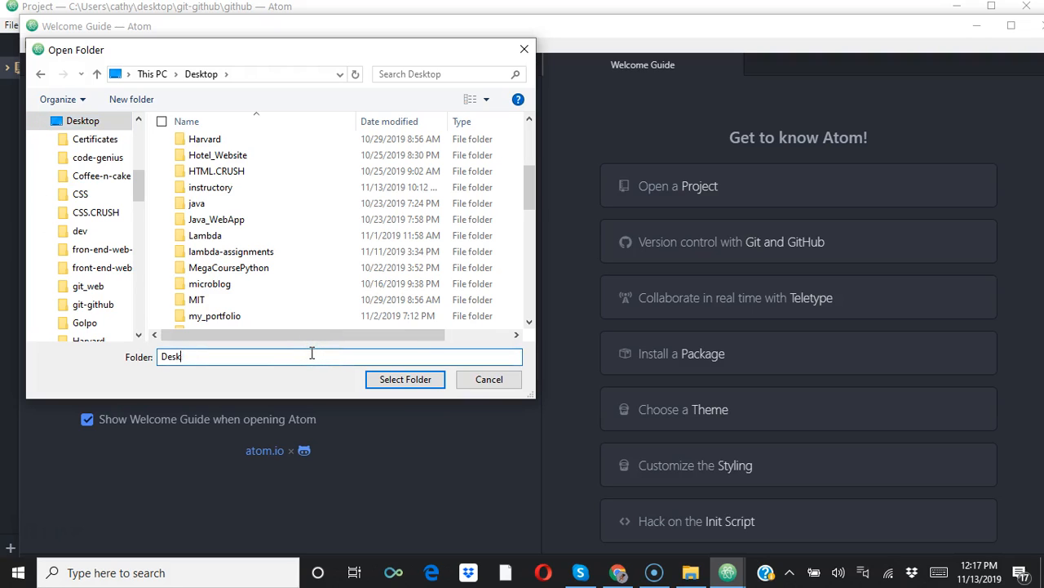
text(i)
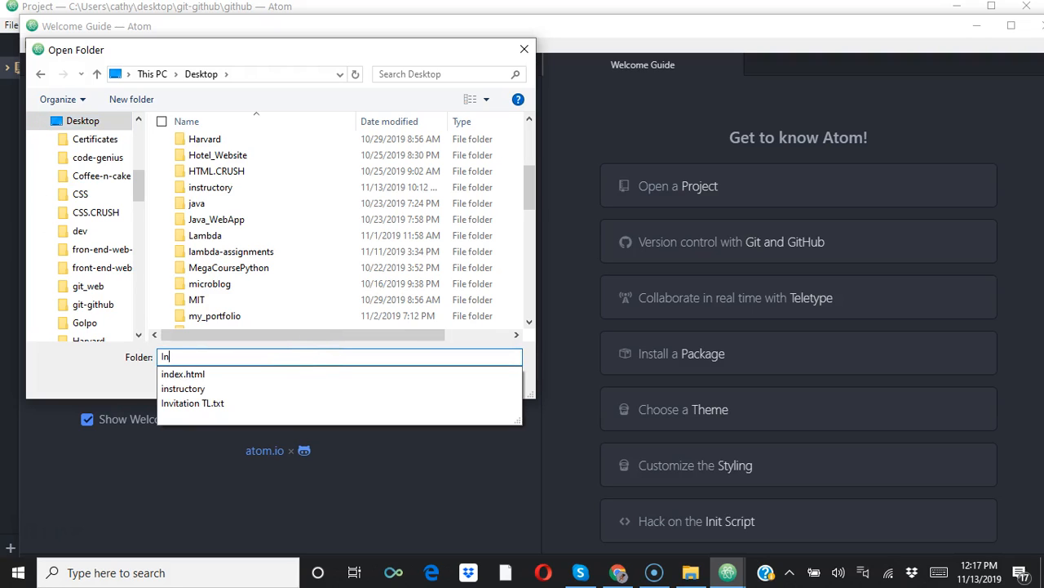
click(177, 389)
click(403, 380)
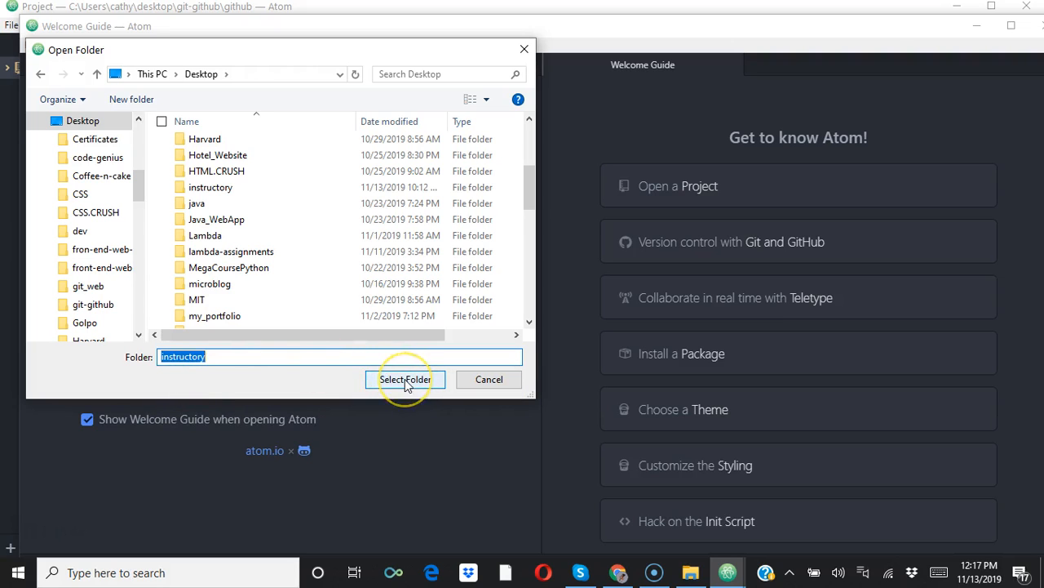
click(406, 380)
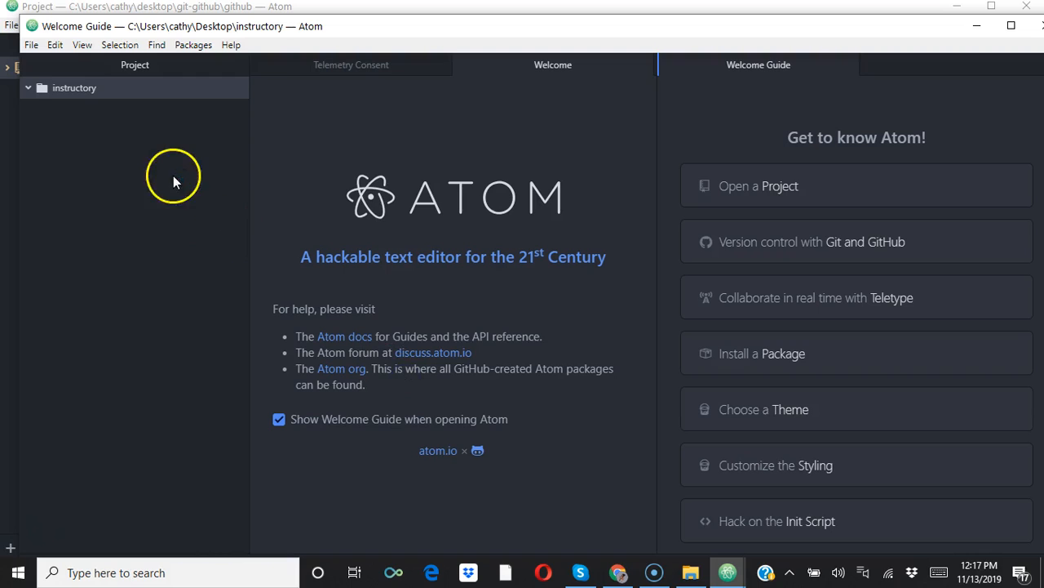
Create a new file and save it as idex.html in the instructory folder.
click(57, 88)
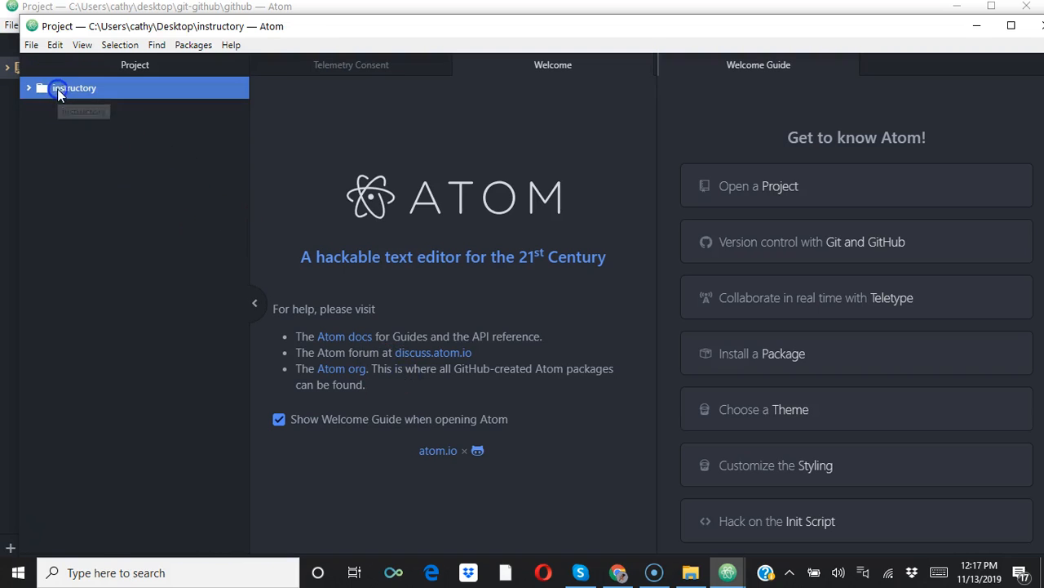
click(31, 46)
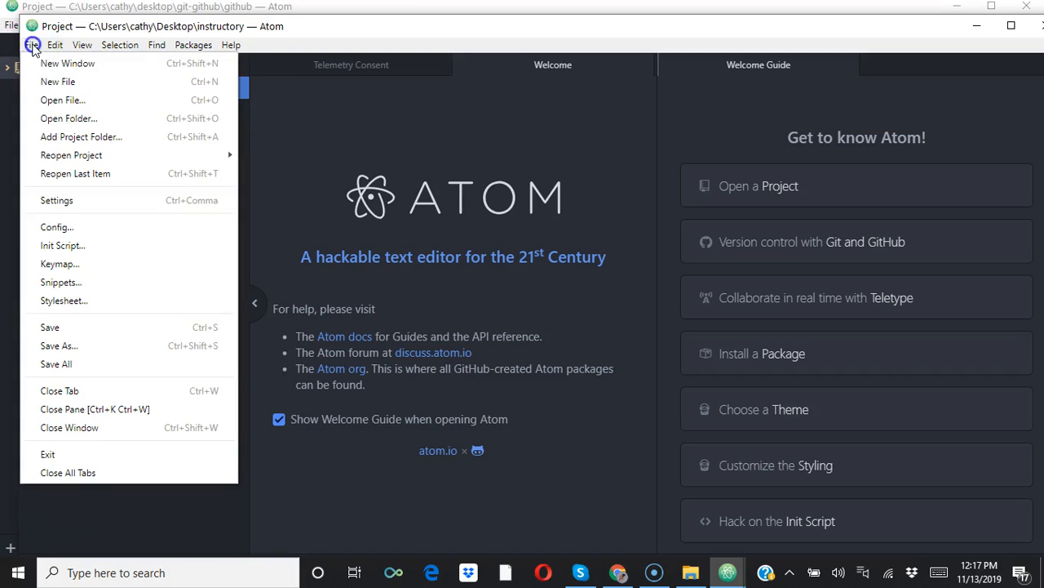
click(59, 82)
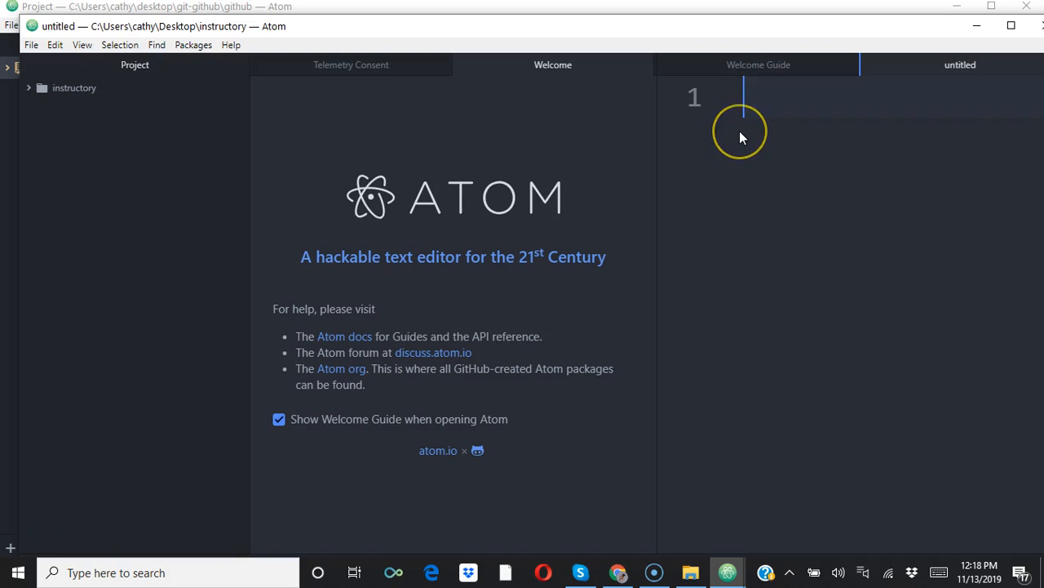
key(ctrl+s)
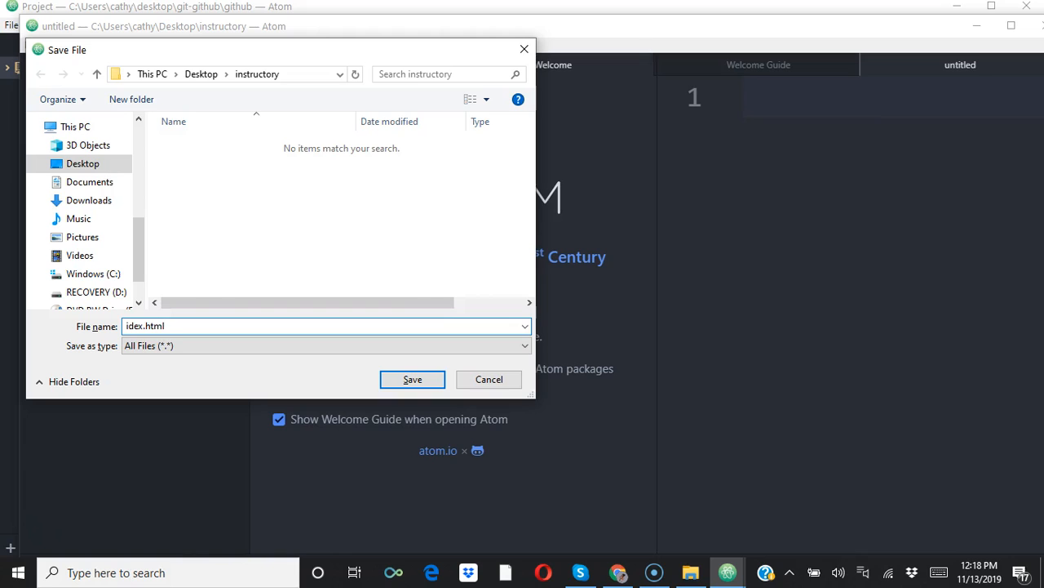
text(idex.html)
key(Return)
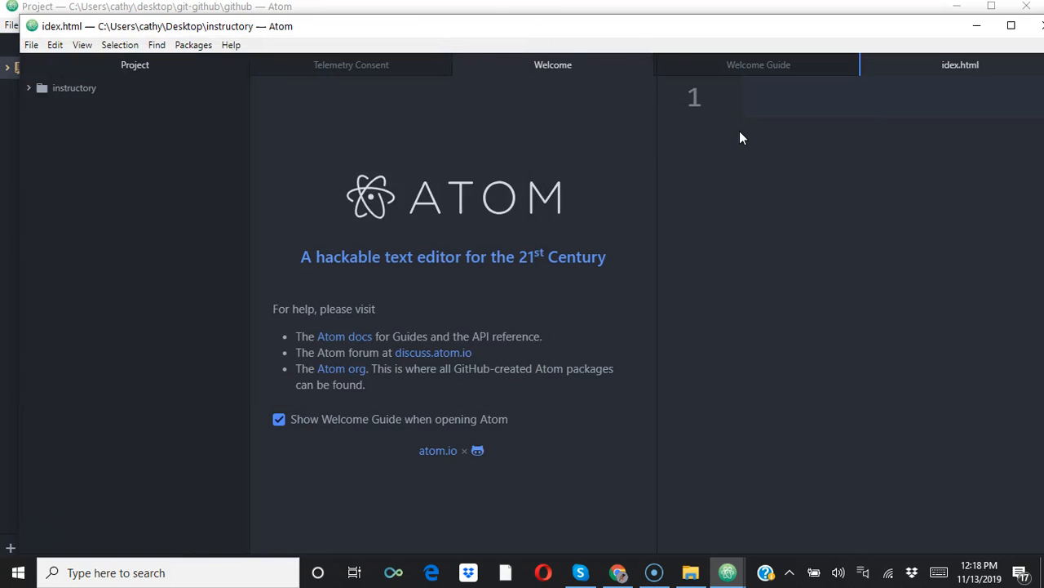
Close the Welcome, Telemetry Consent and Welcome Guide tabs, and expand the instructory folder in the project tree.
click(643, 64)
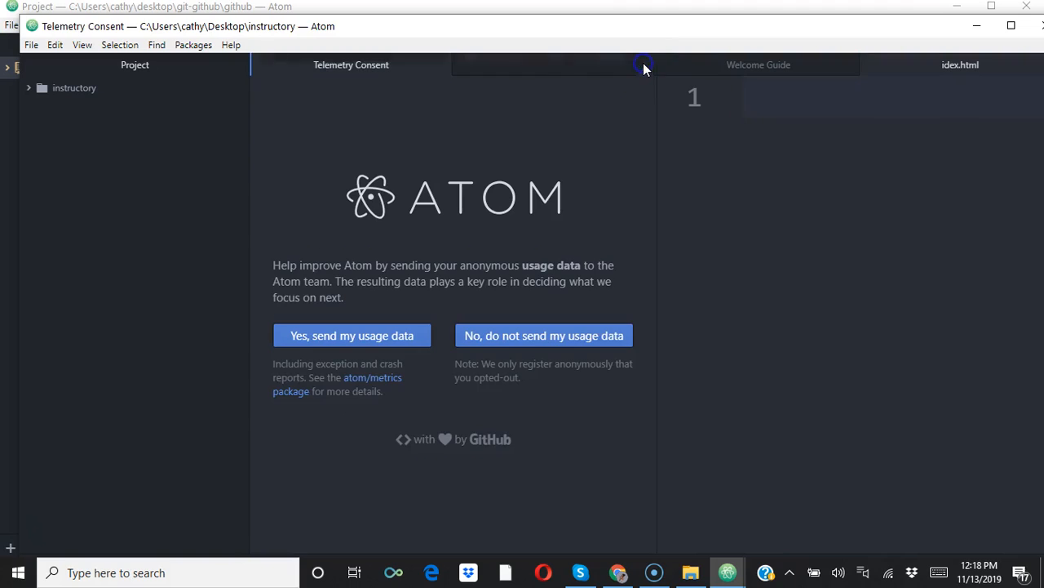
click(440, 65)
click(441, 65)
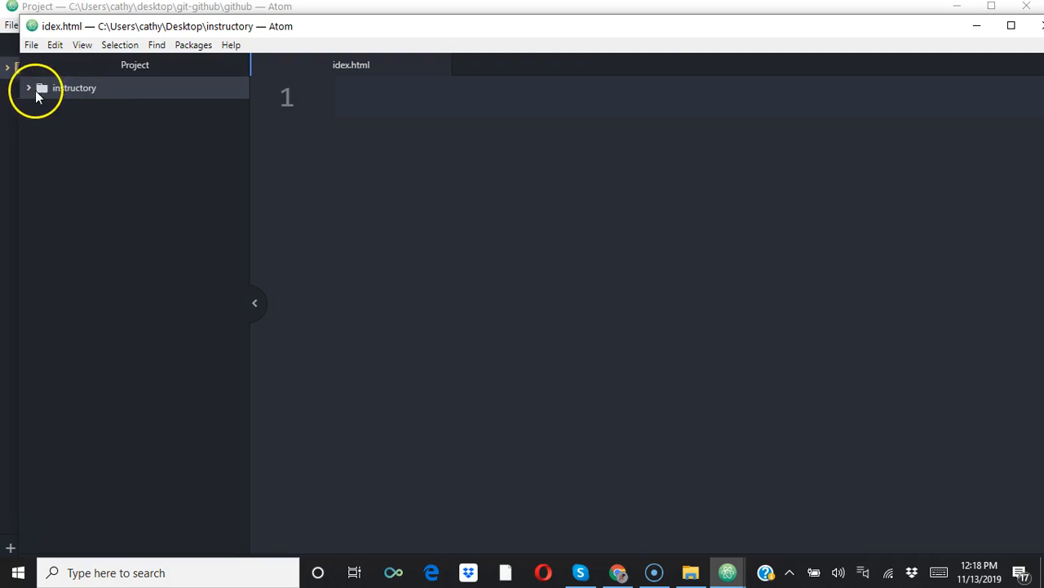
click(26, 90)
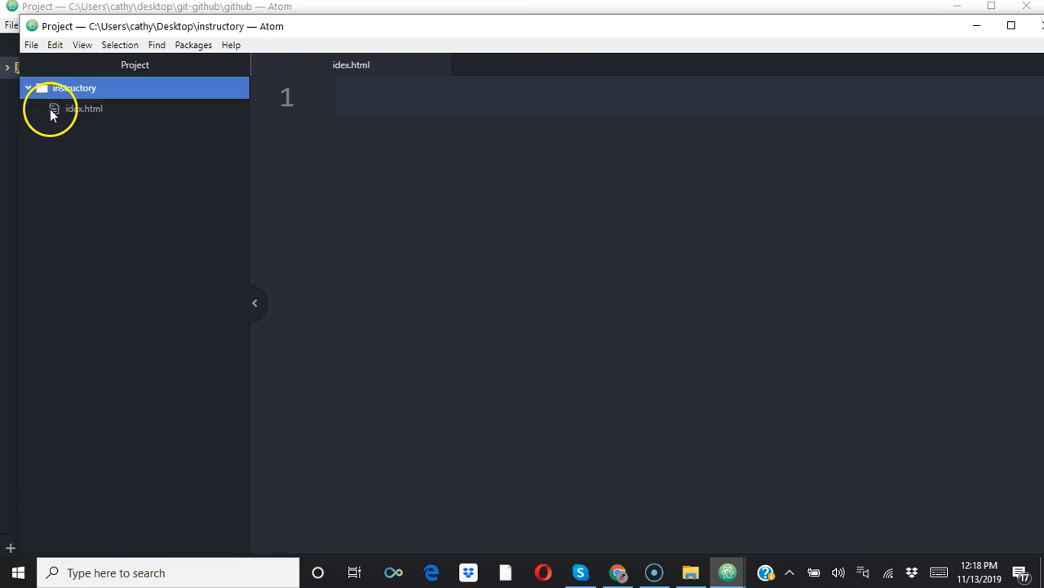
Save another new file as style.css in the instructory folder and return to idex.html.
click(31, 46)
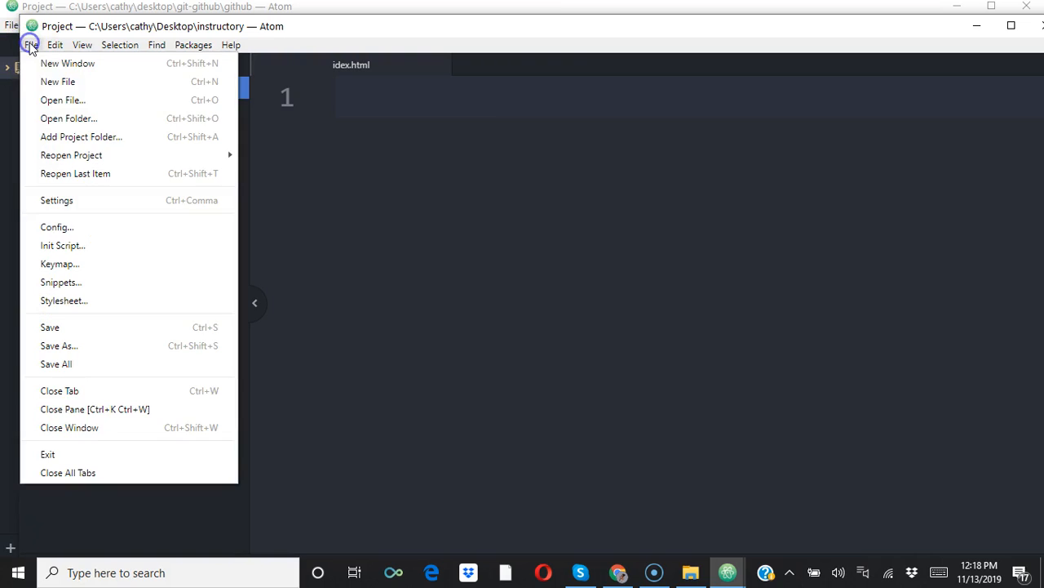
click(75, 84)
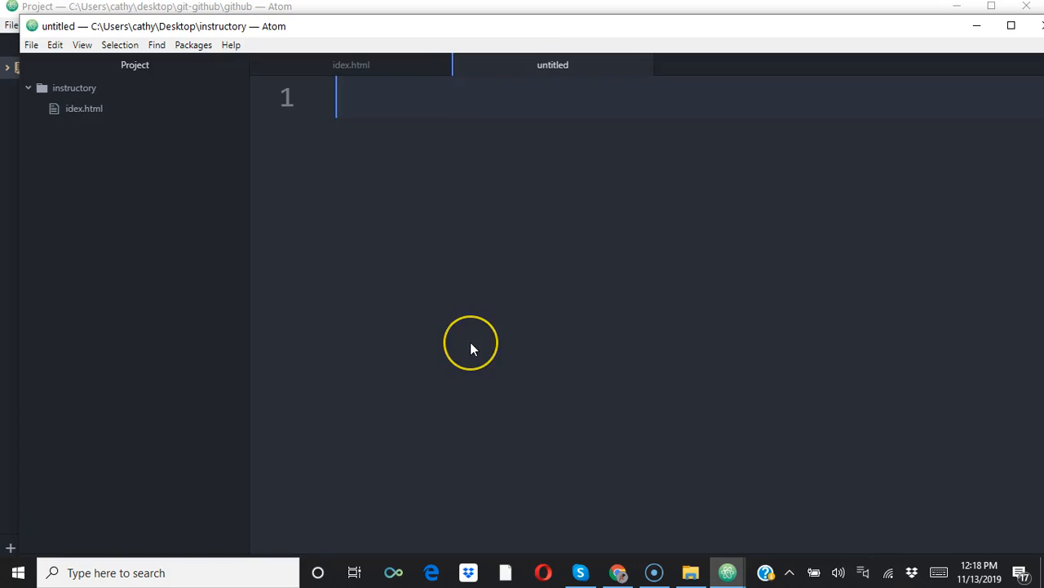
key(ctrl+s)
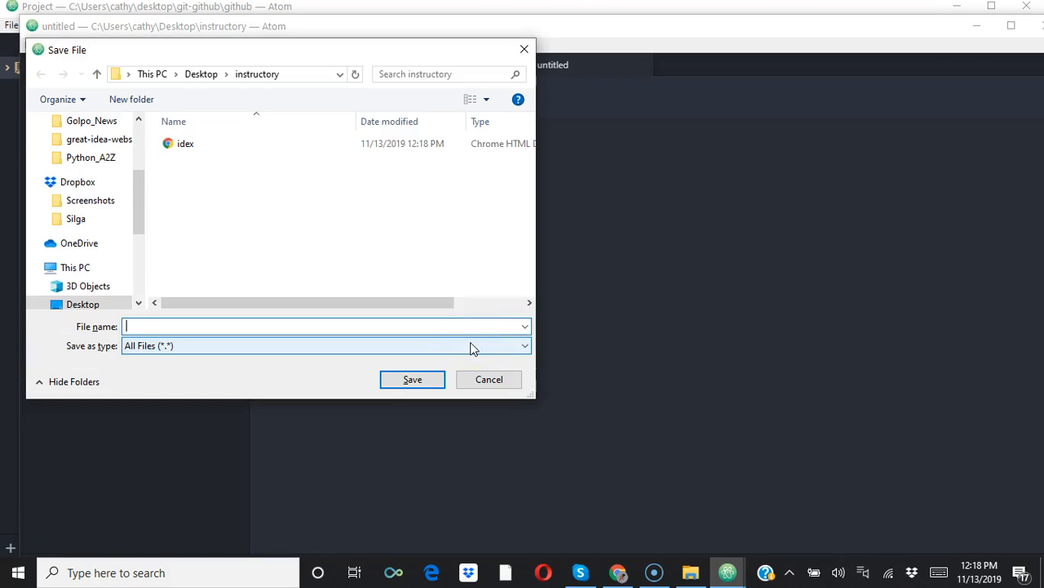
text(style.css)
click(415, 381)
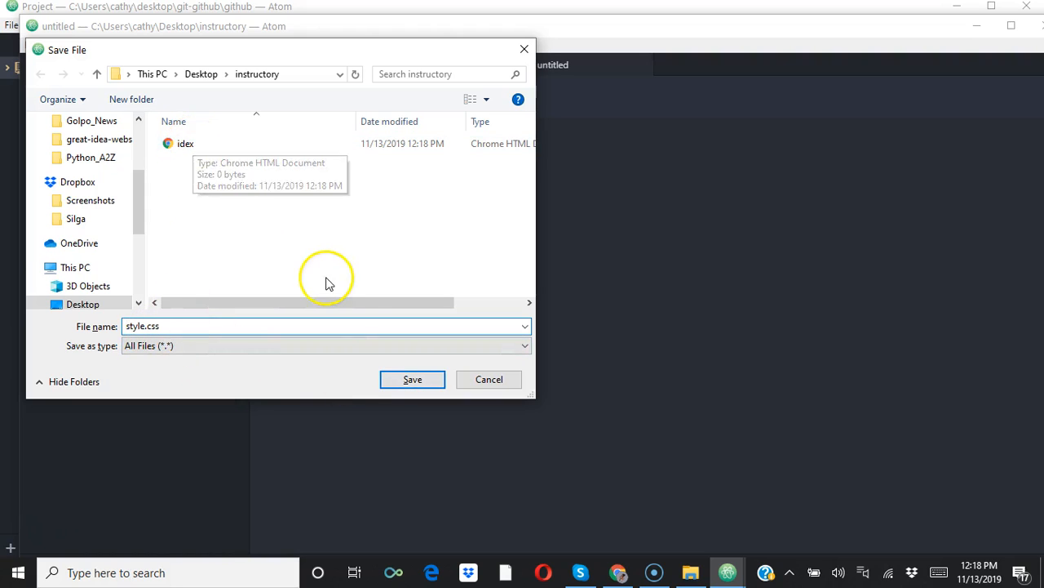
click(413, 382)
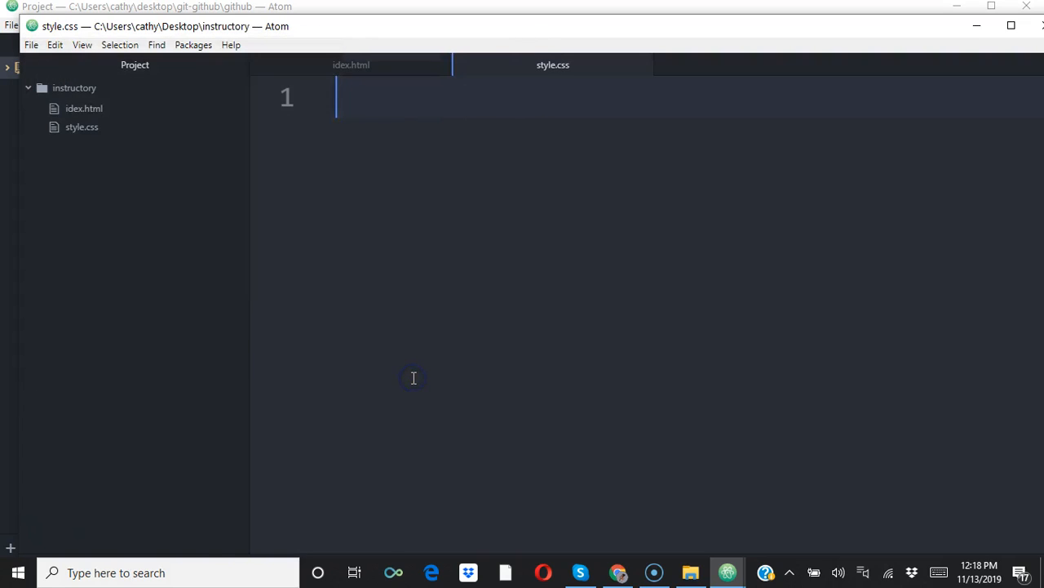
click(105, 120)
click(90, 110)
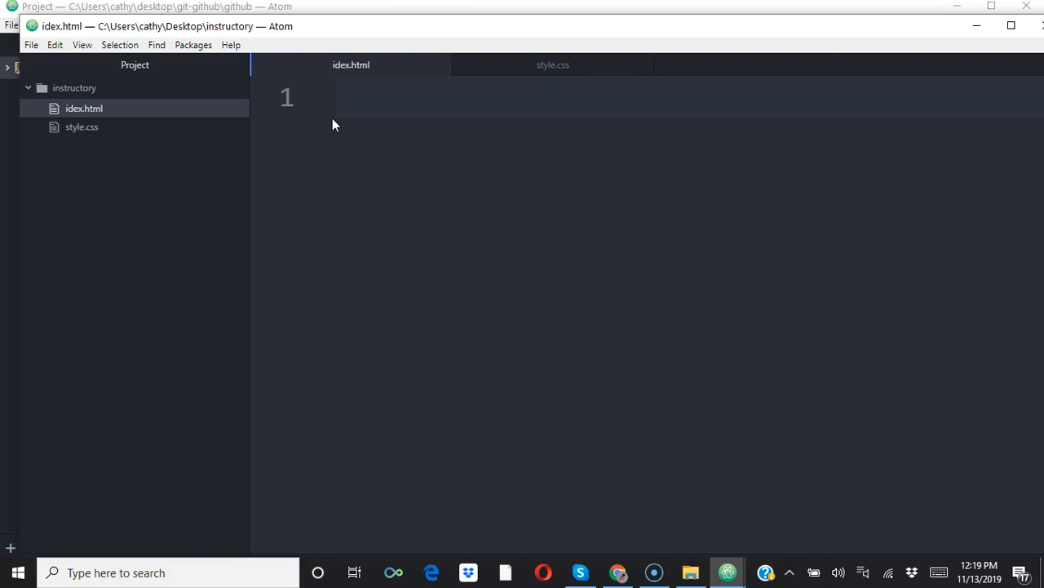
text(h)
key(Return)
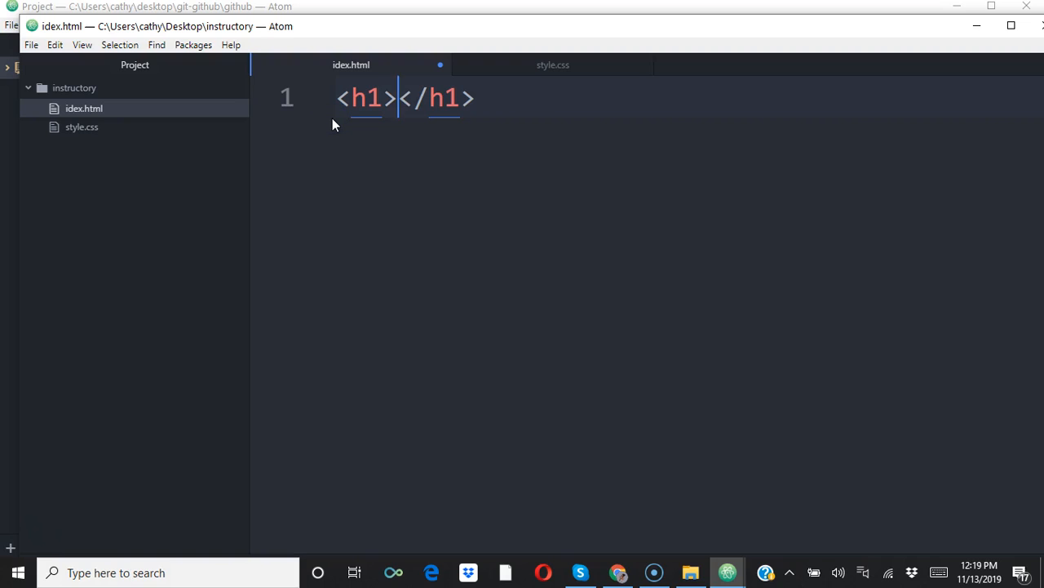
key(ctrl+a)
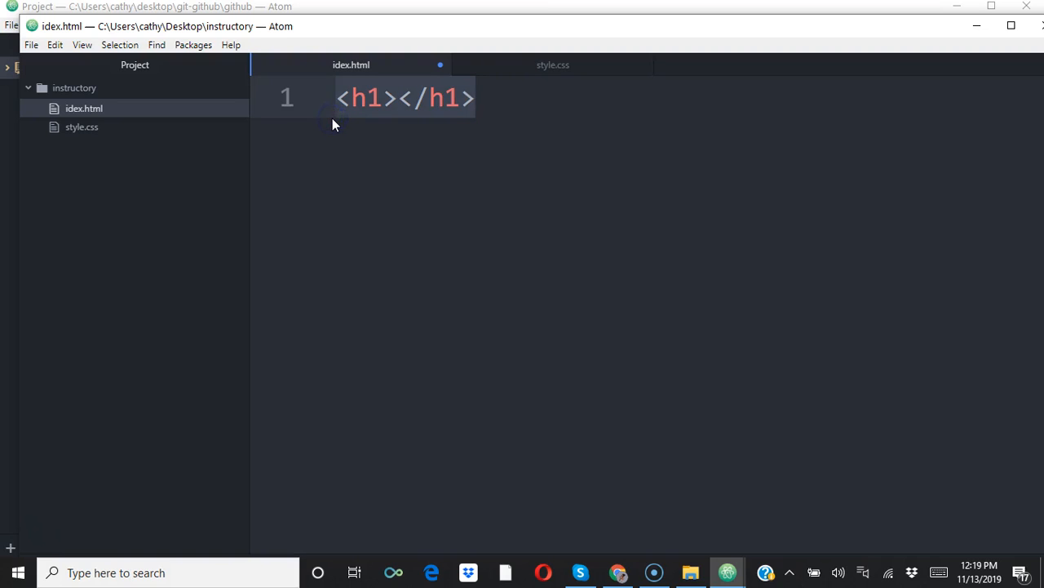
key(BackSpace)
Insert the html snippet's page skeleton into idex.html and set the page title to "My First Website".
text(html)
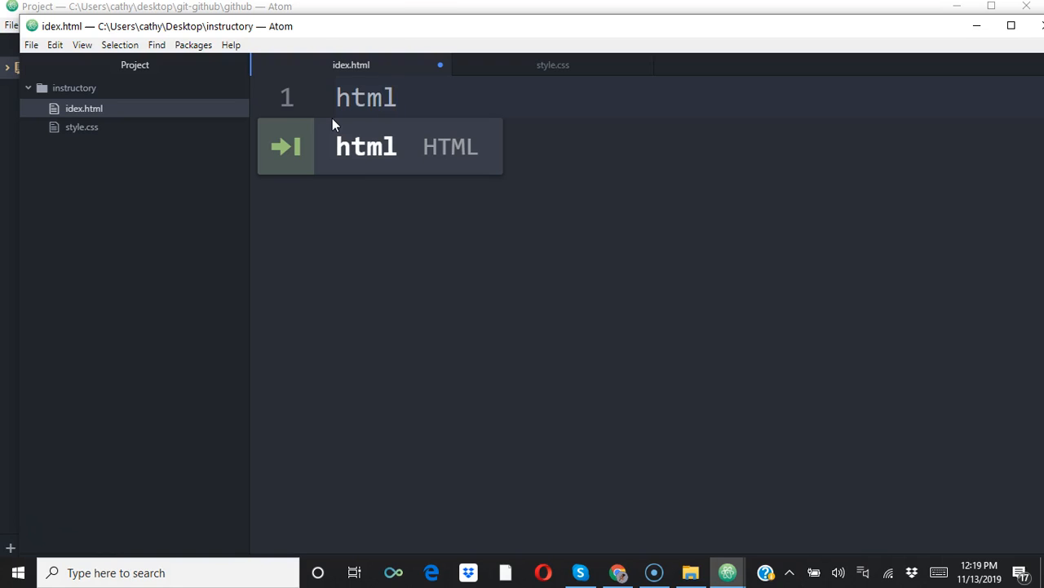
key(Tab)
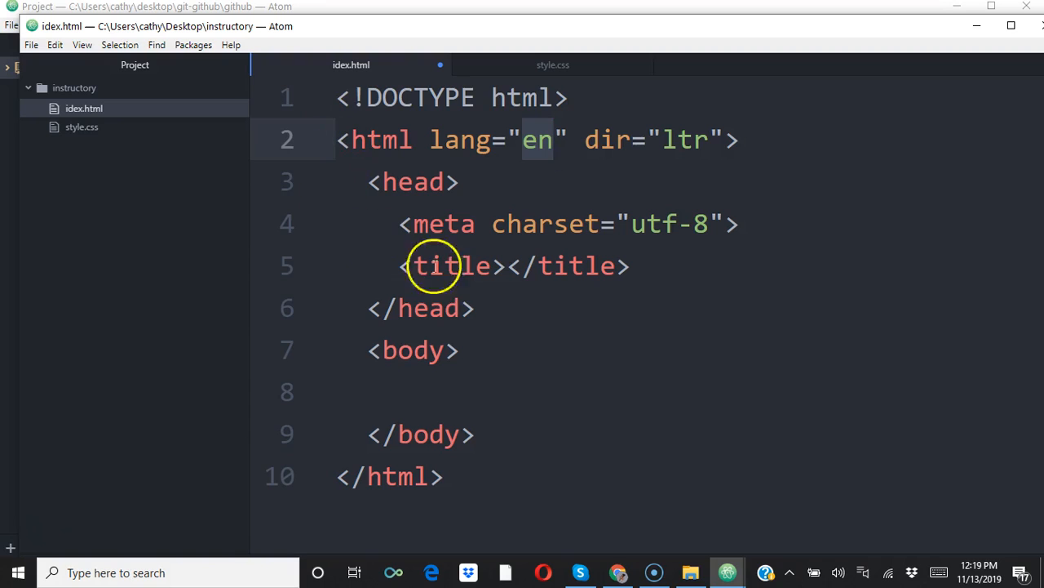
click(509, 268)
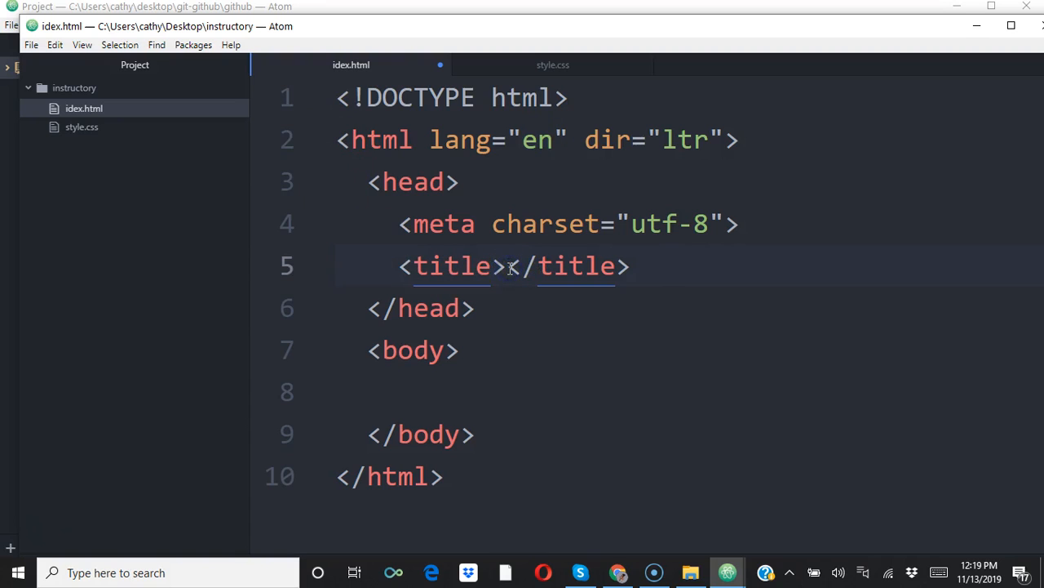
text(My Fi)
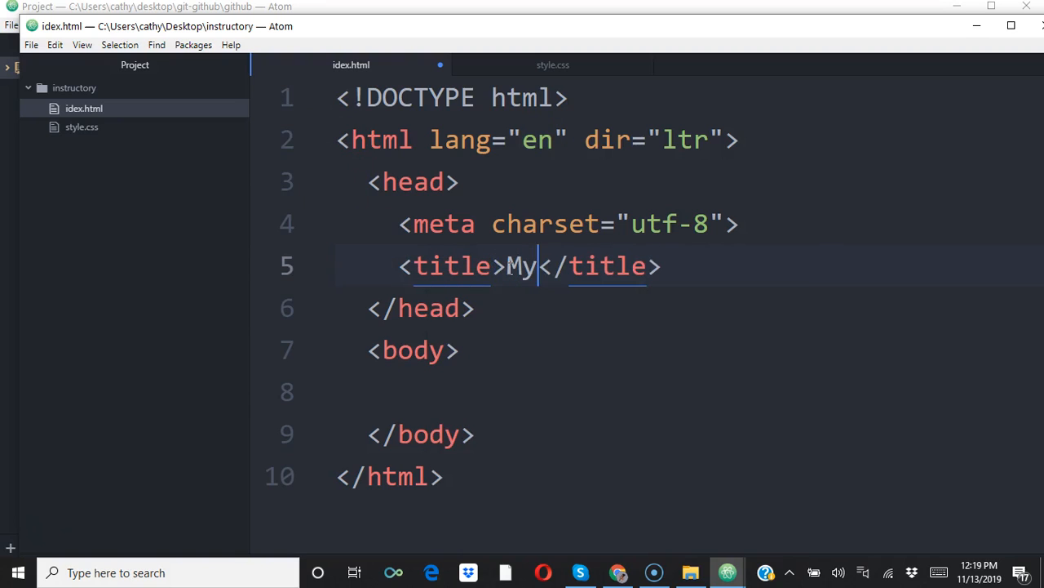
text(rst We)
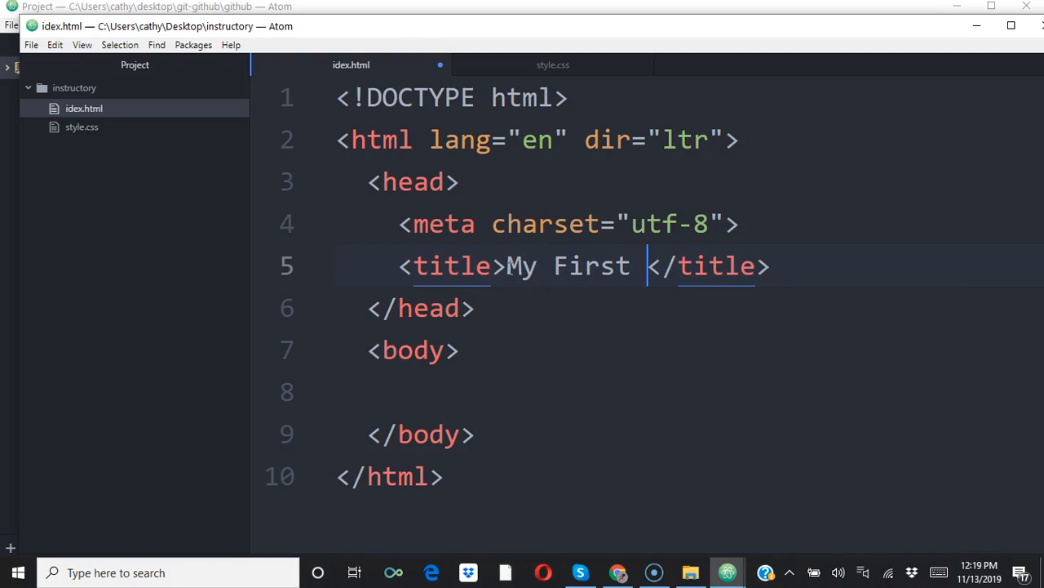
text(bsy)
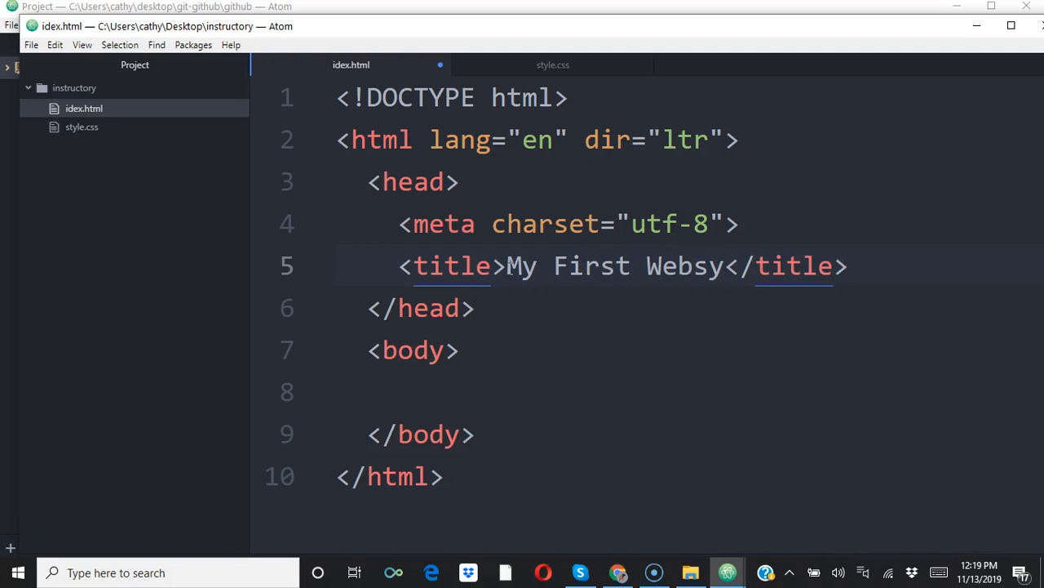
key(BackSpace)
text(ite)
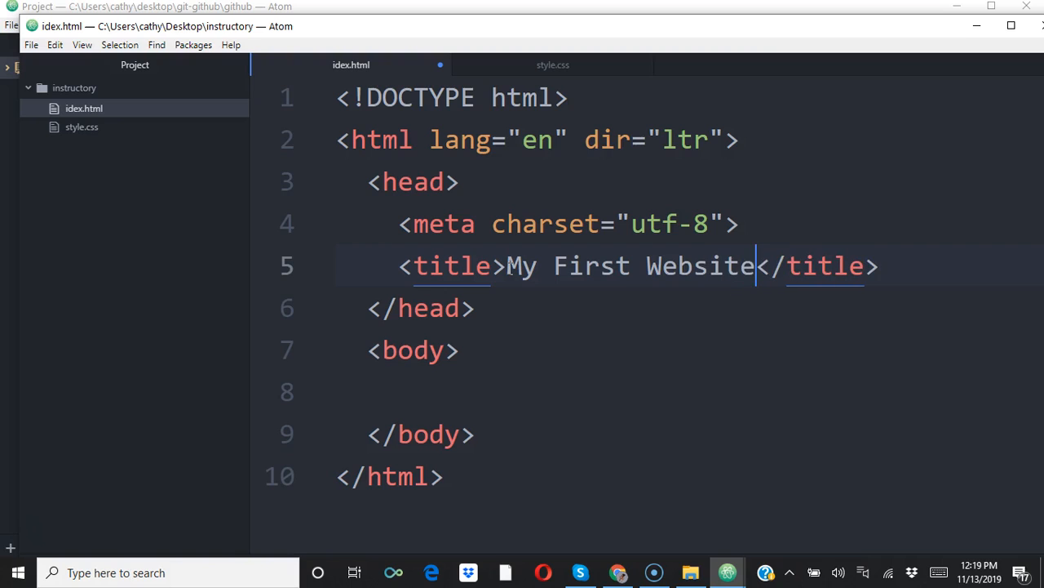
click(441, 398)
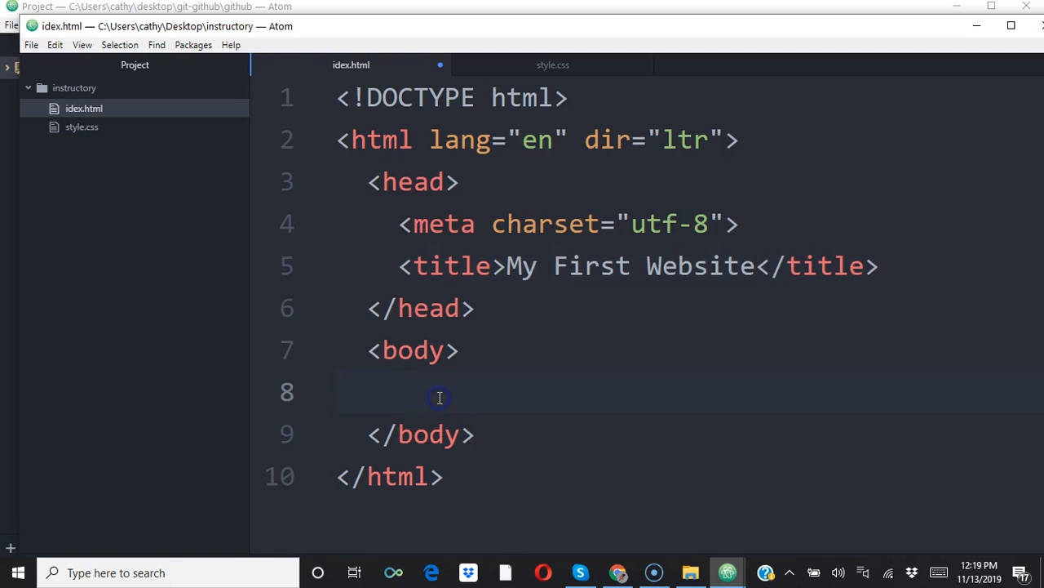
text(<h)
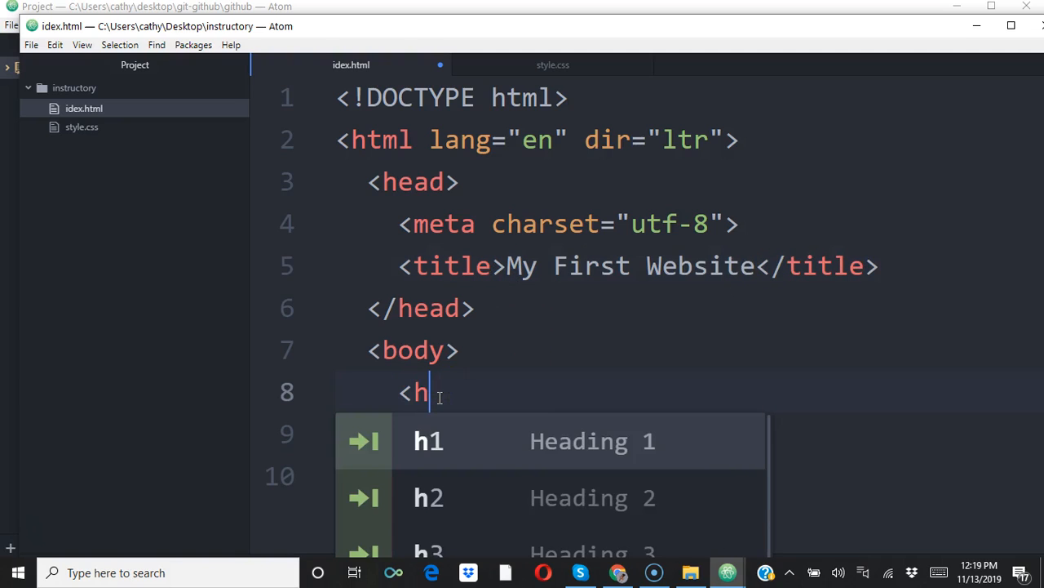
text(1)
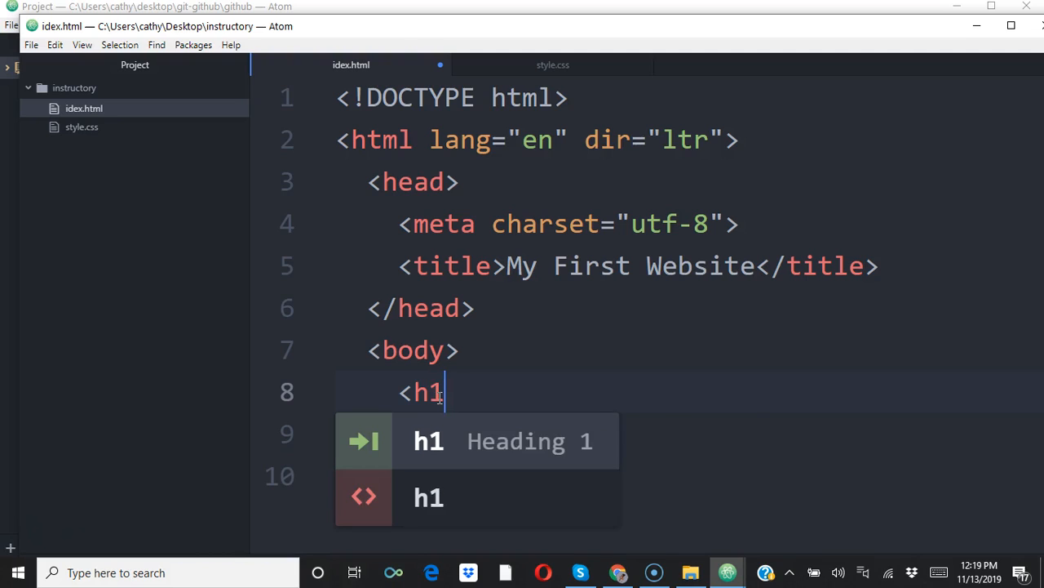
key(BackSpace)
key(BackSpace)
key(BackSpace)
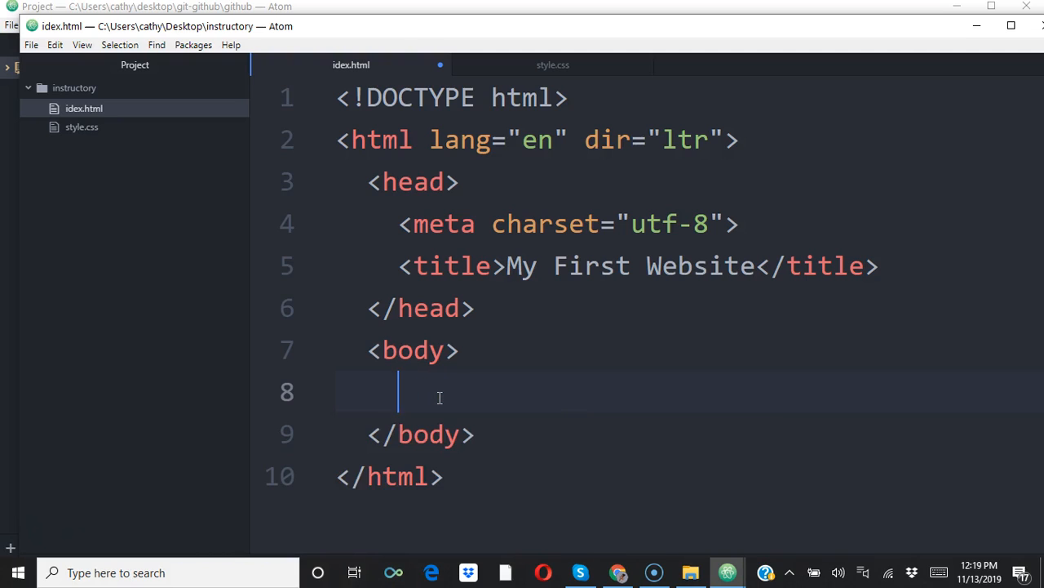
Add an h1 heading reading "Welcome to my website!" inside the body using the h1 snippet, and save idex.html.
text(h1)
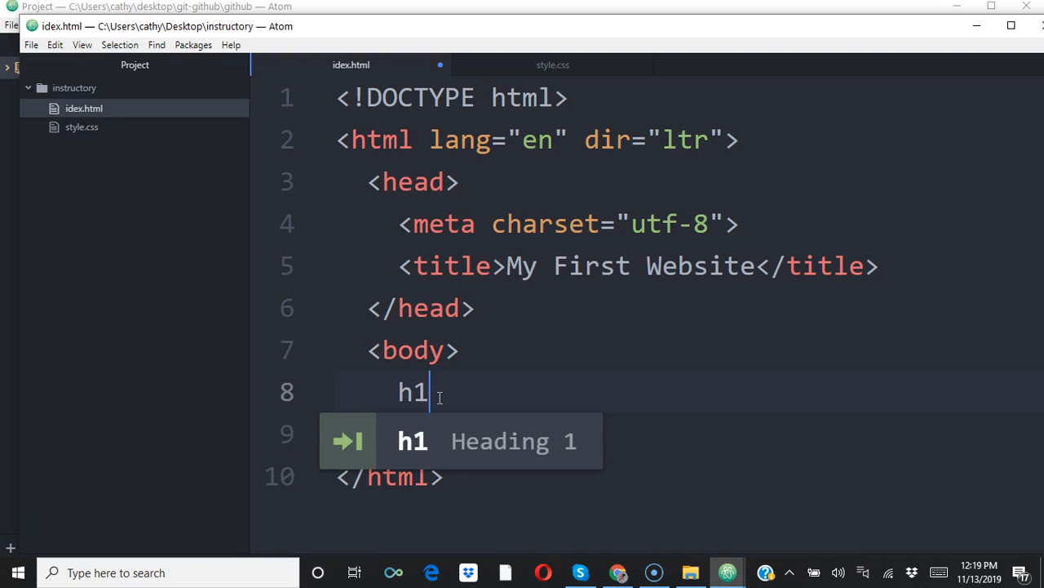
key(Tab)
text(Welcome to my)
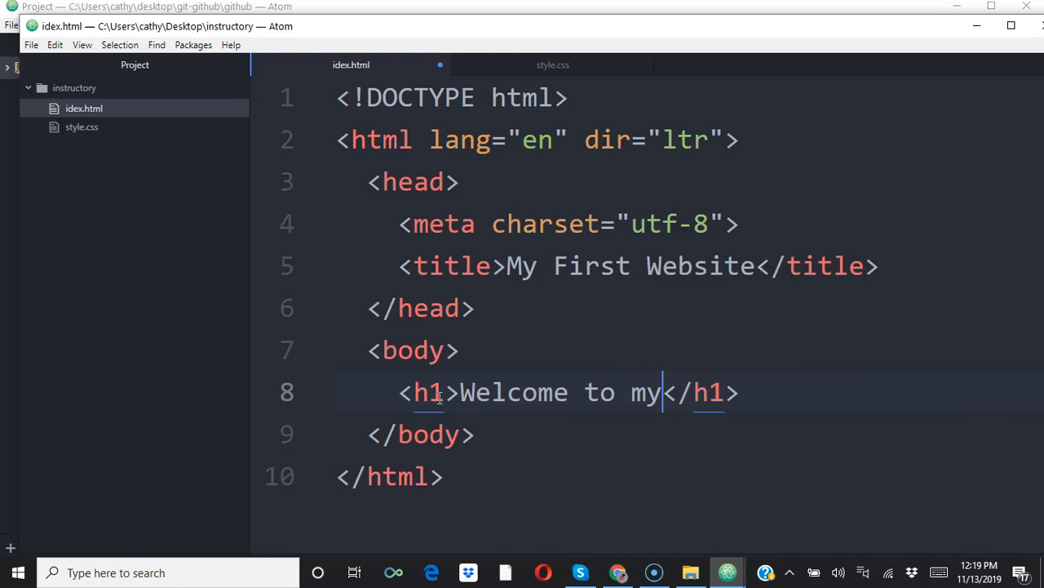
text( web)
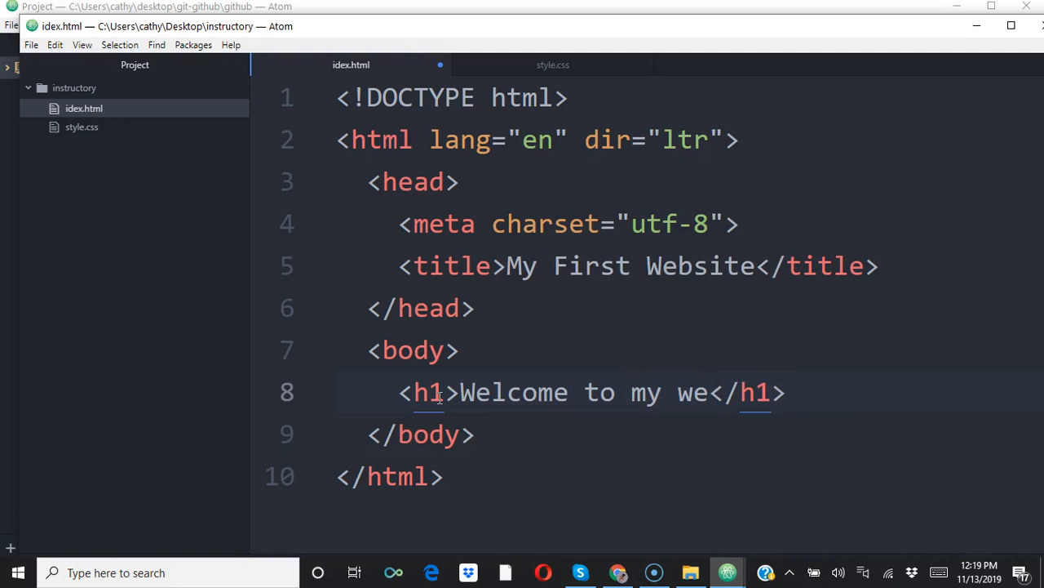
text(site)
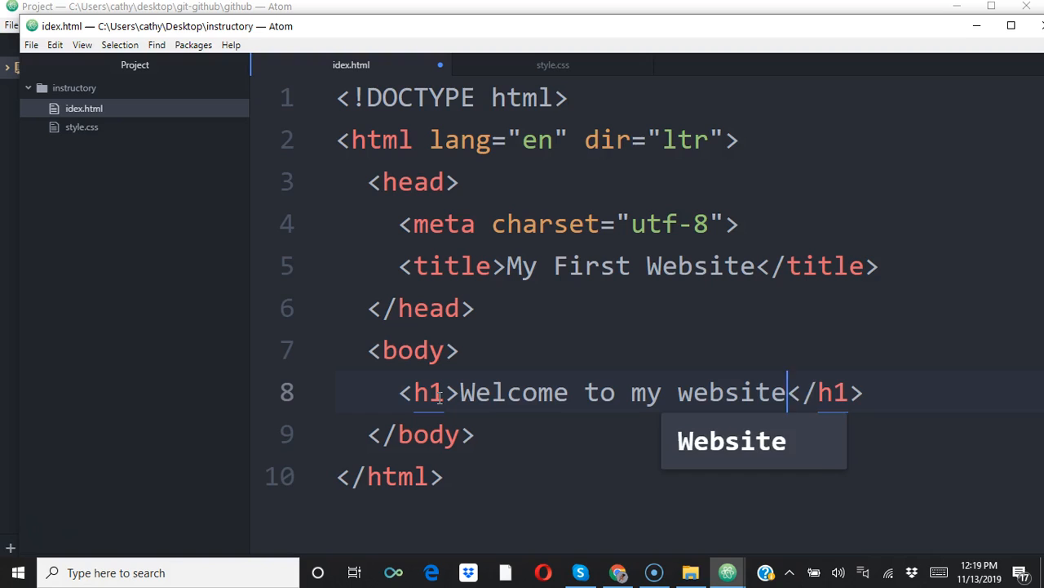
text(!)
click(533, 346)
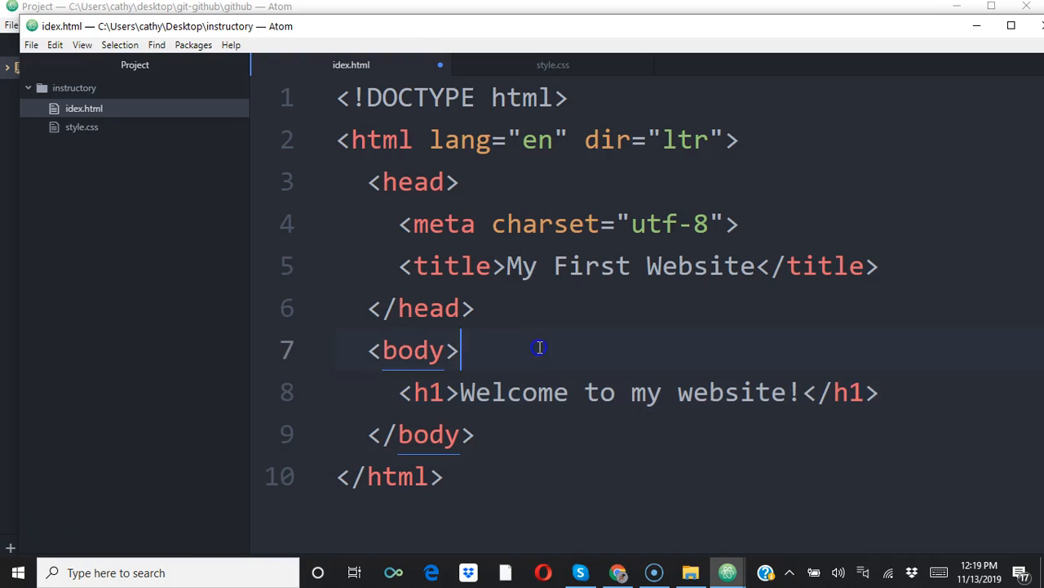
key(ctrl+s)
Bring up the instructory folder in File Explorer and open the idex file in Chrome.
right_click(539, 347)
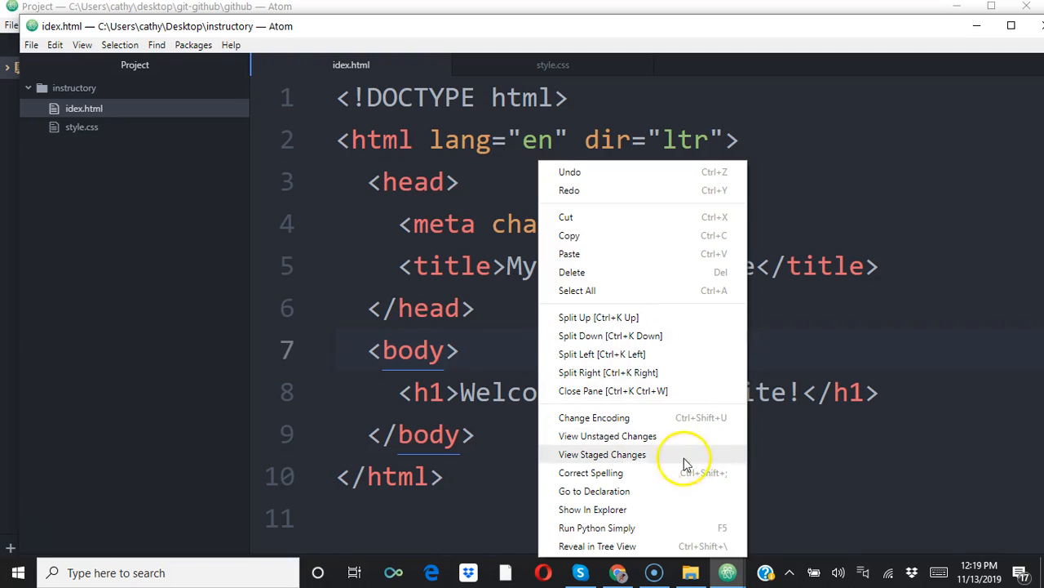
click(608, 512)
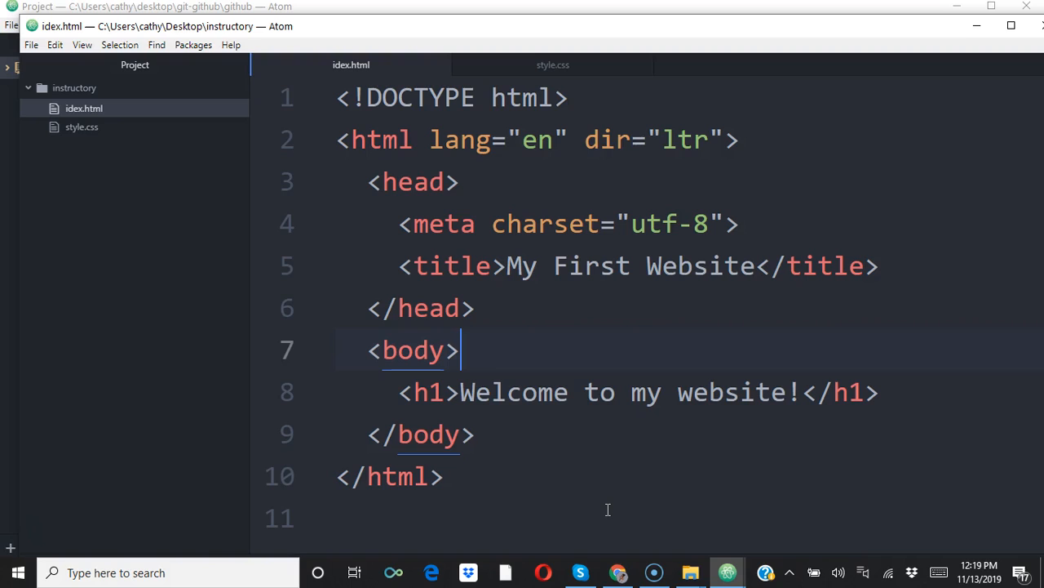
mouse_move(692, 574)
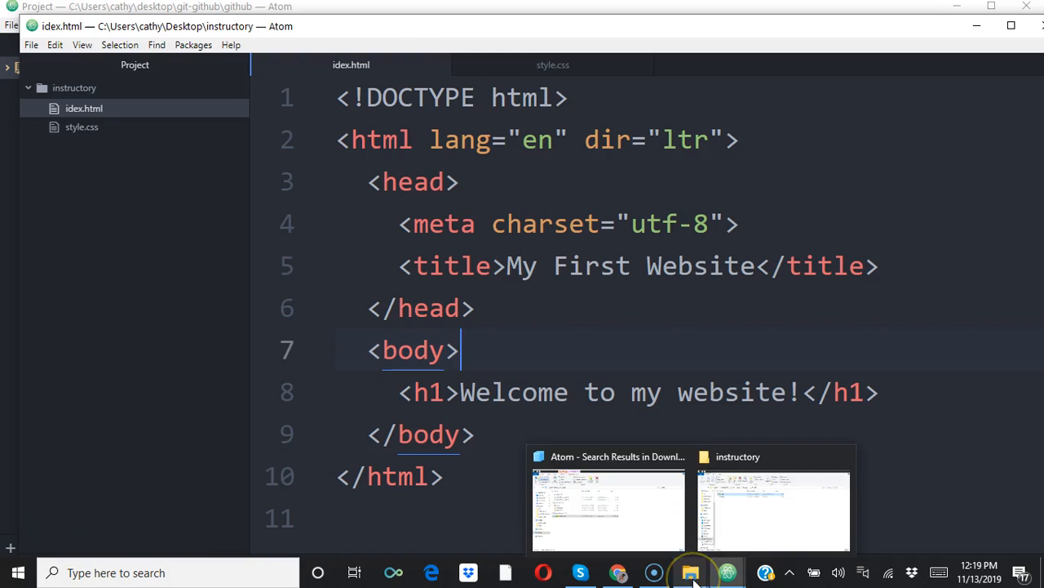
click(780, 501)
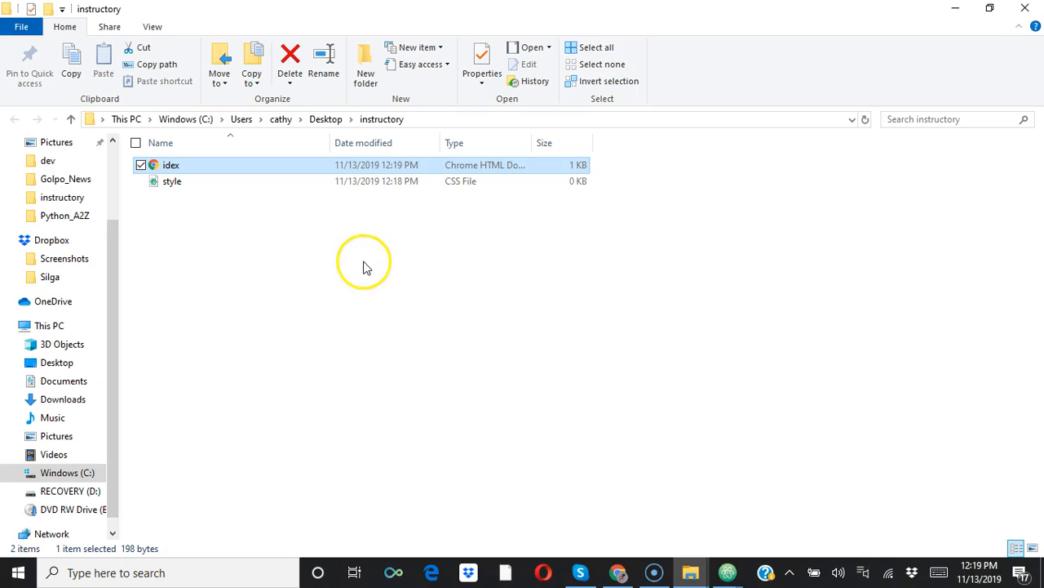
double_click(218, 171)
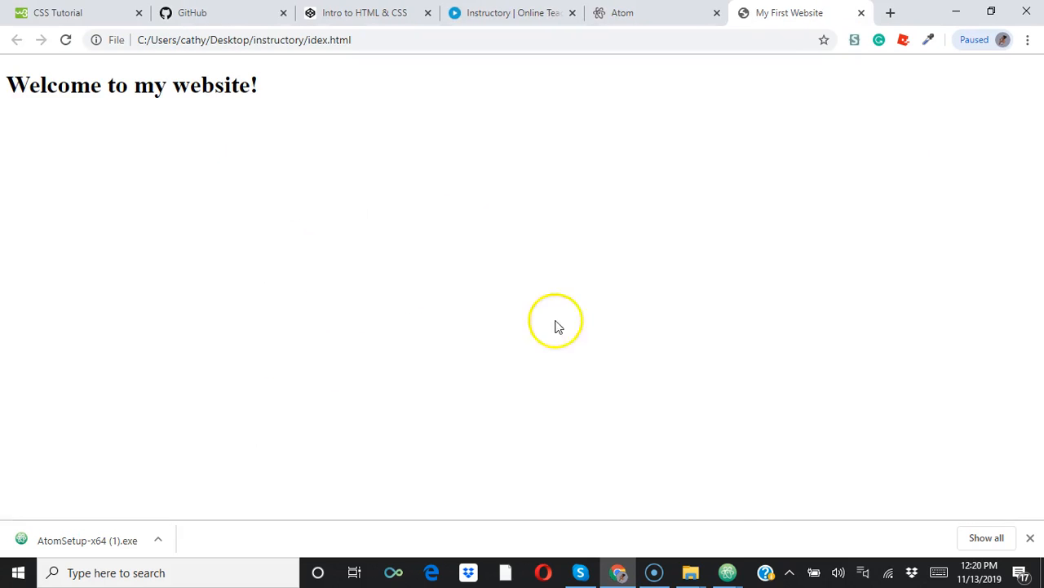
Switch back to idex.html in Atom and insert the style snippet inside the opening h1 tag.
click(731, 572)
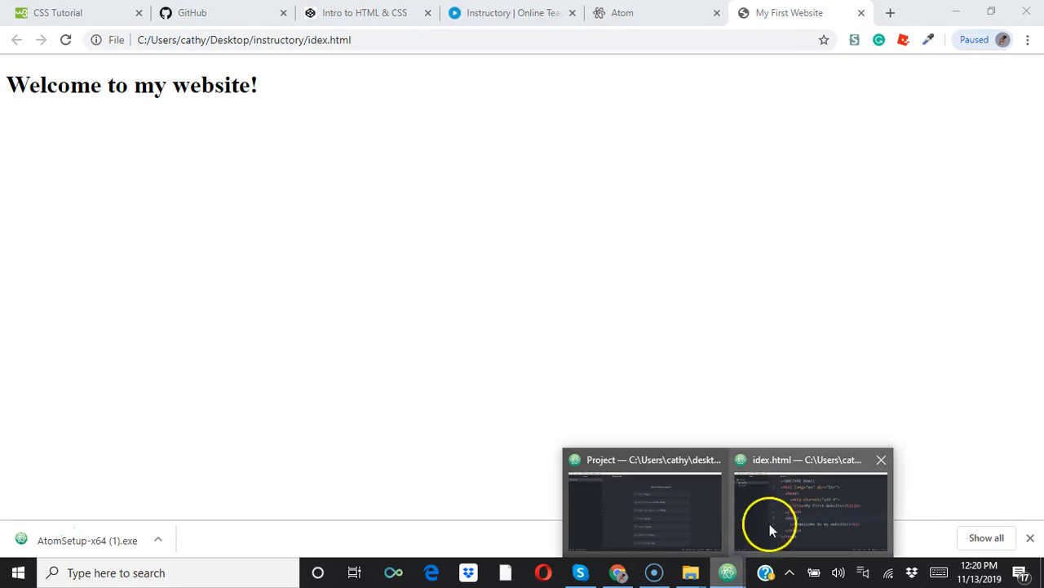
click(814, 503)
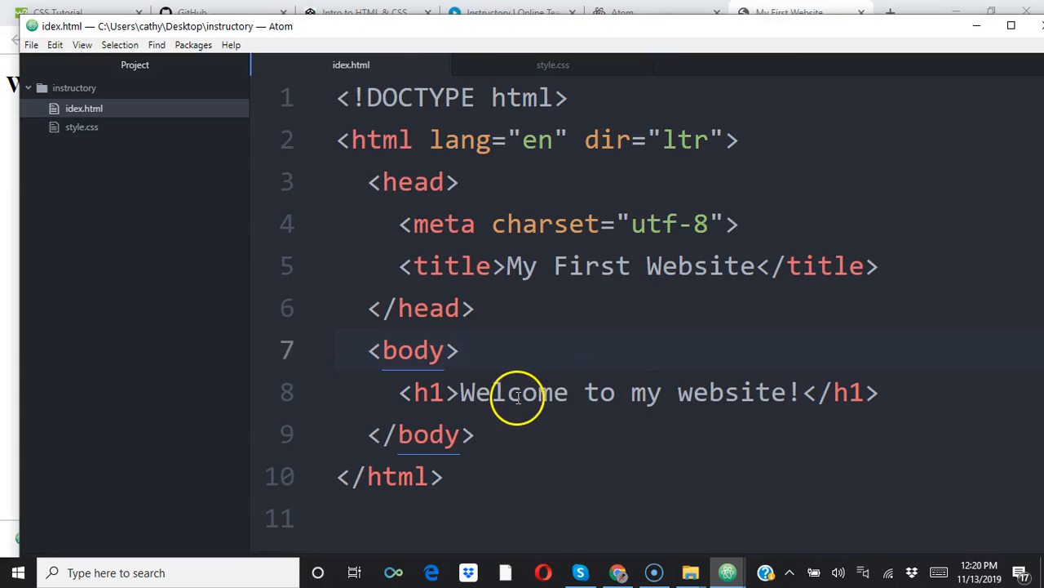
click(451, 394)
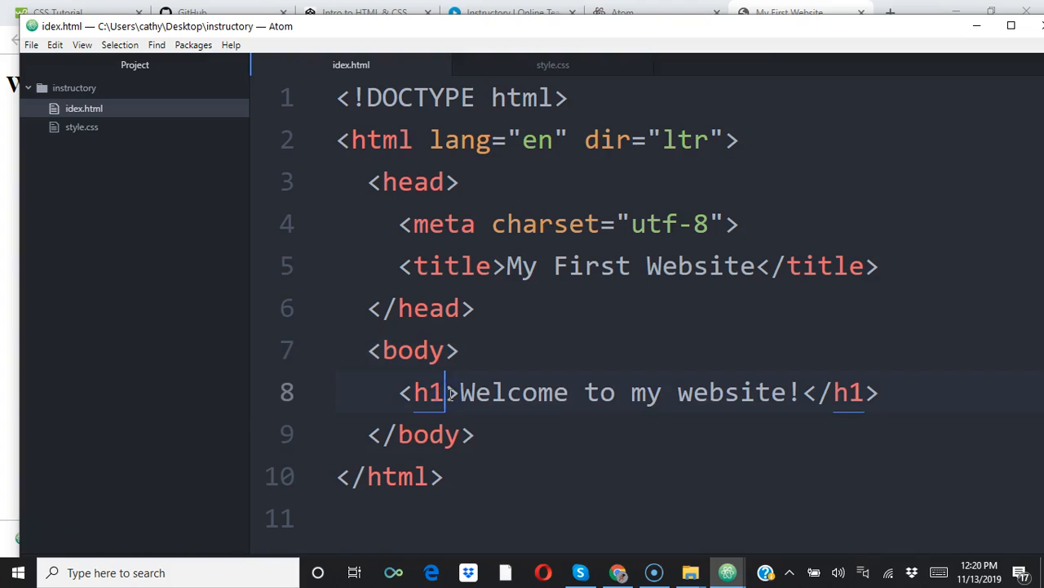
text(<)
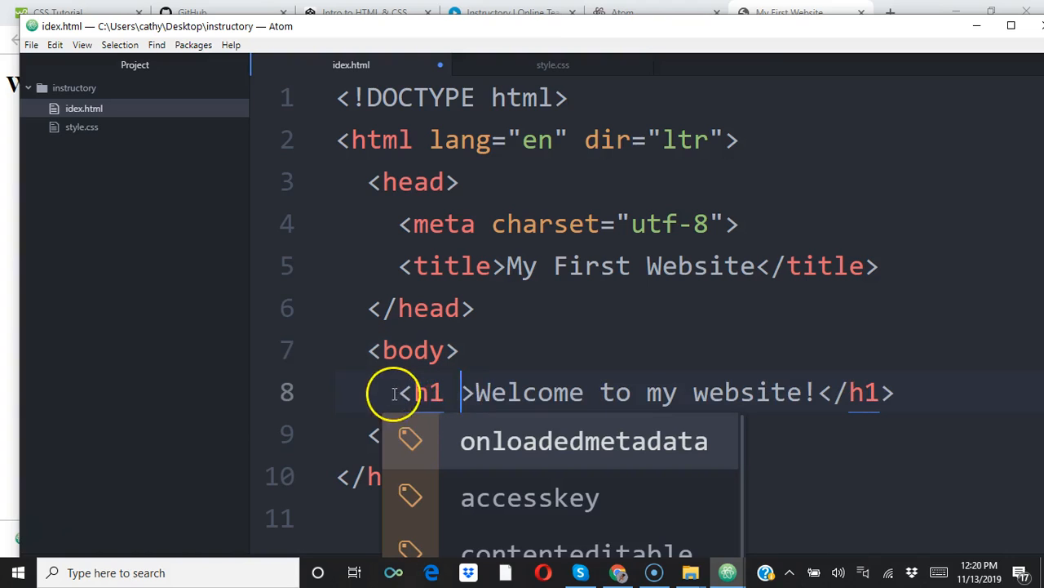
text(style)
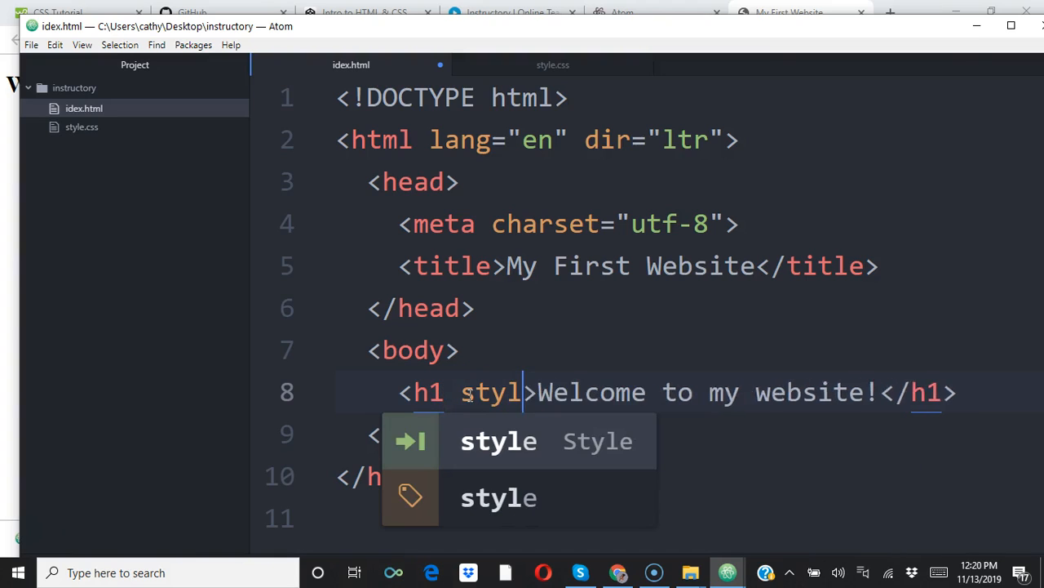
key(Tab)
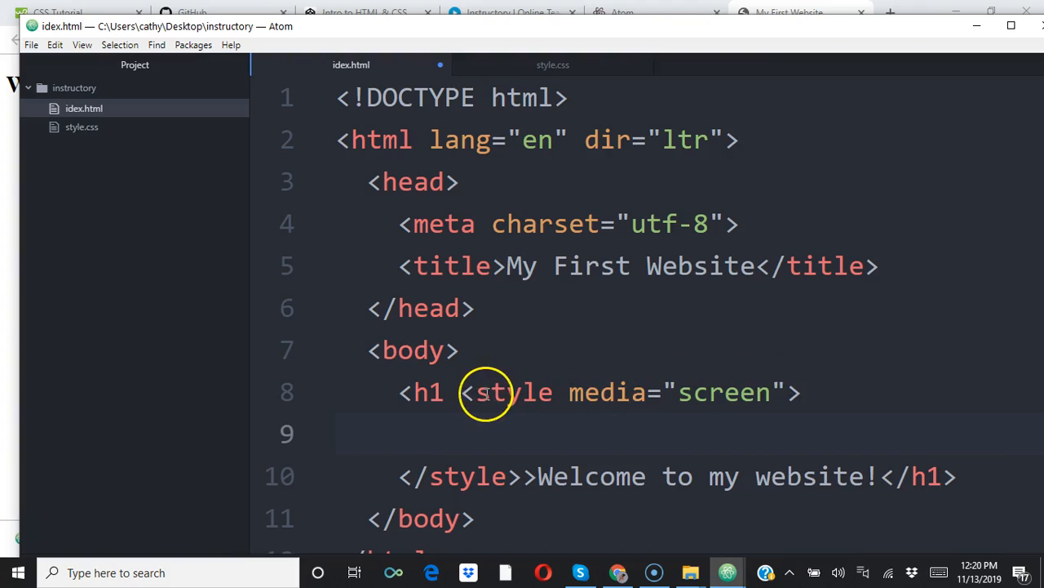
Reduce the inserted style tag to a bare style attribute by removing its opening bracket and media="screen".
click(477, 392)
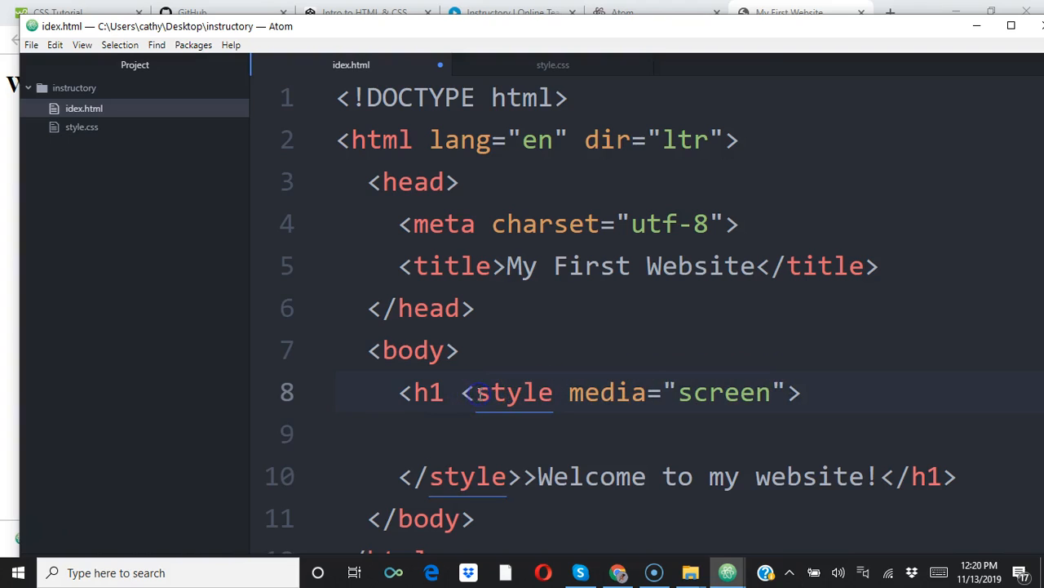
key(BackSpace)
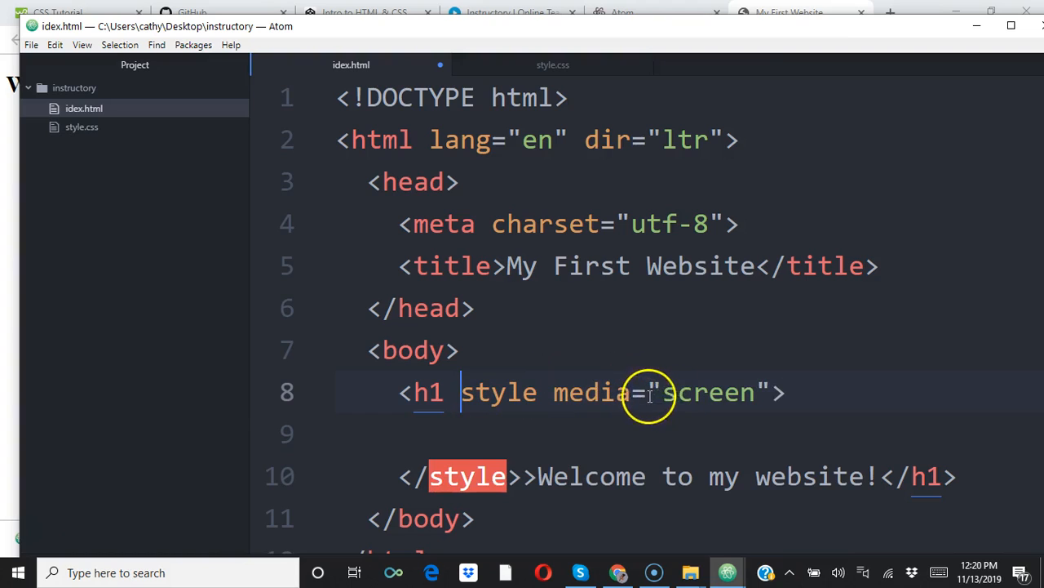
click(767, 388)
key(BackSpace)
key(BackSpace)
key(BackSpace)
key(BackSpace)
key(BackSpace)
key(BackSpace)
key(BackSpace)
key(BackSpace)
key(BackSpace)
key(BackSpace)
key(BackSpace)
key(BackSpace)
key(BackSpace)
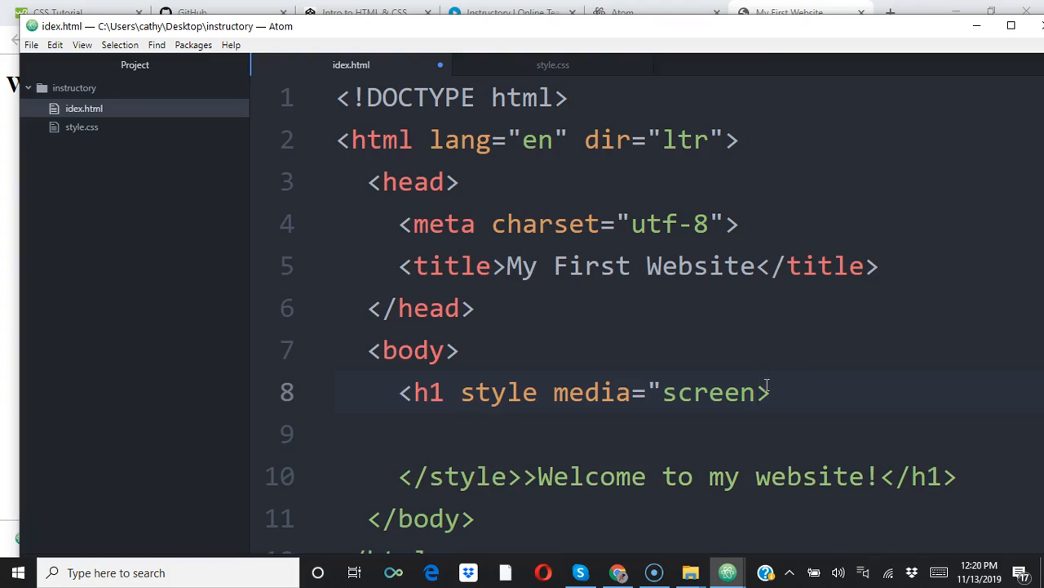
key(BackSpace)
key(BackSpace)
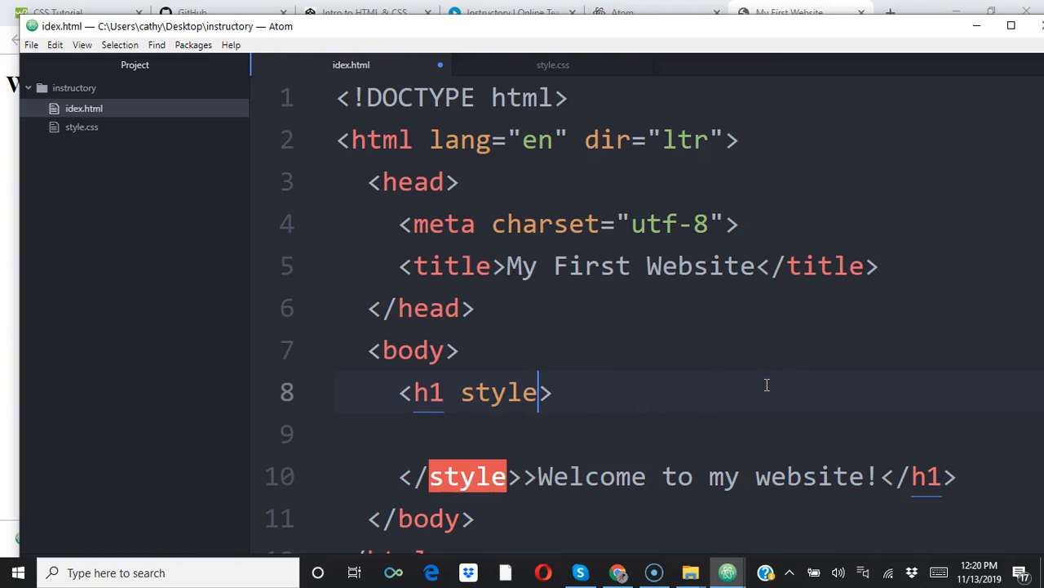
Give the h1 style attribute the quoted value "color: red".
text(= color)
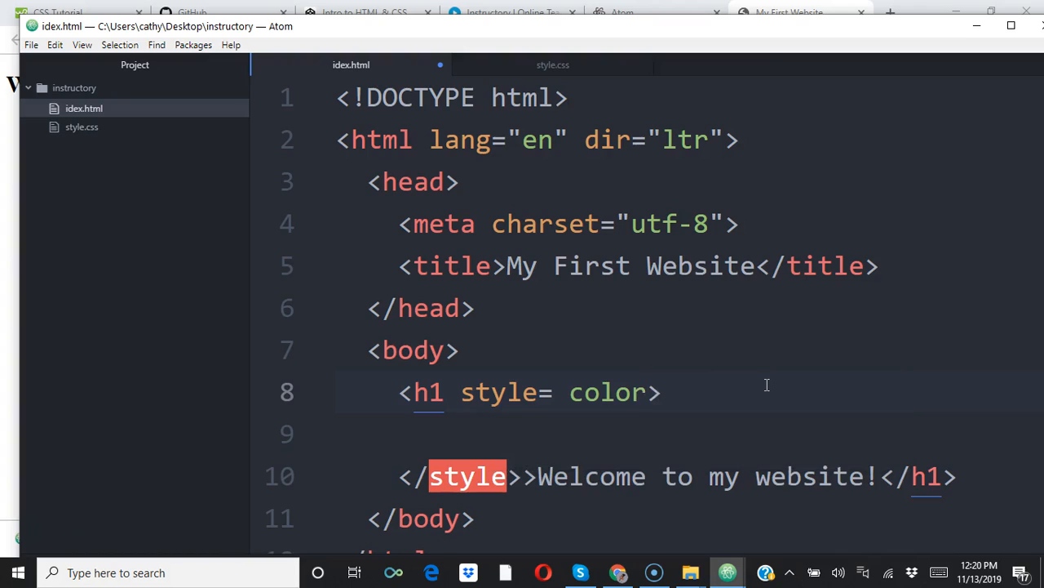
key(Return)
key(BackSpace)
key(BackSpace)
key(BackSpace)
text(: red)
click(570, 393)
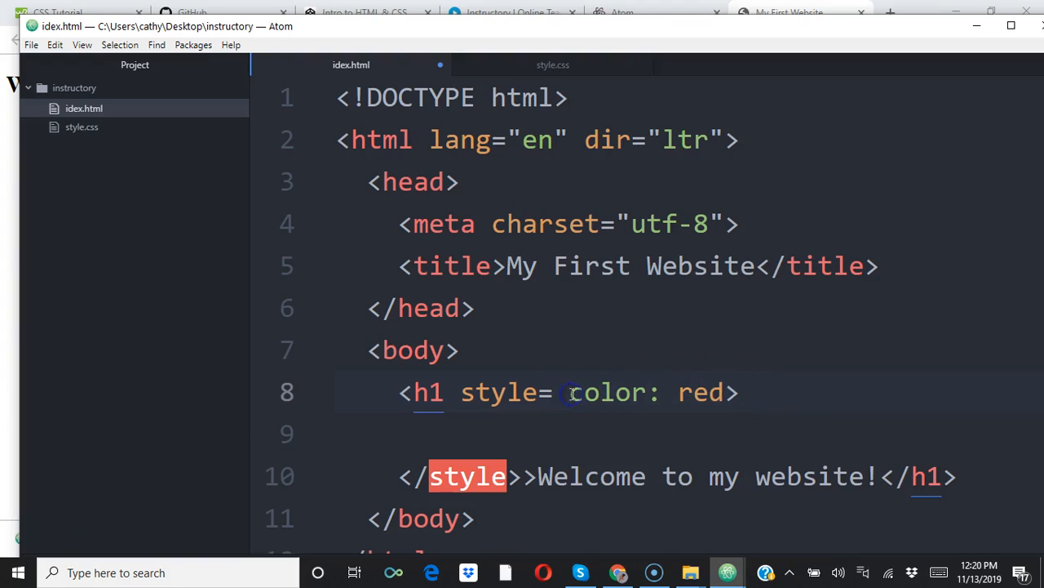
text(")
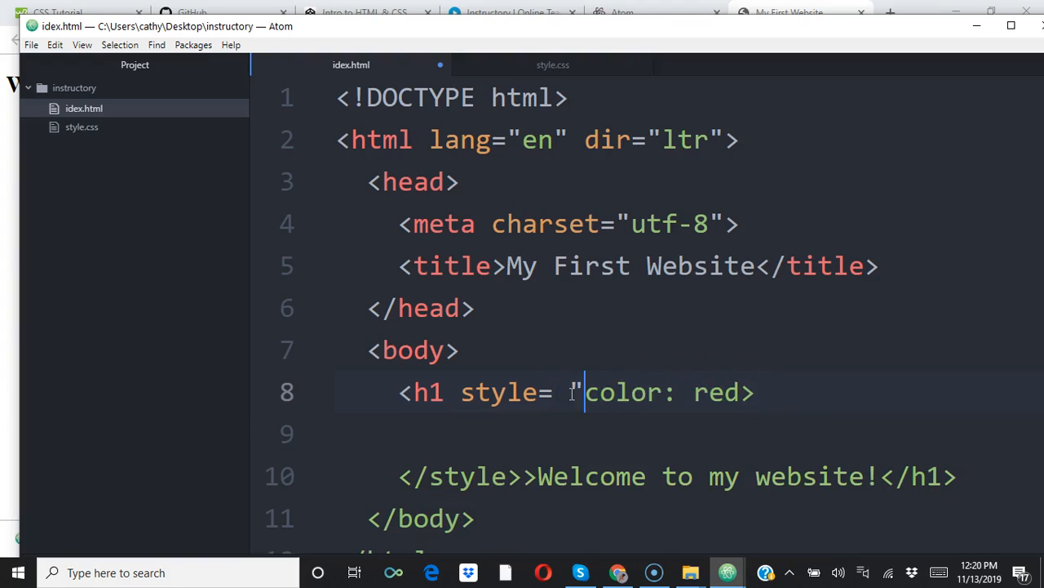
click(740, 392)
text(")
click(680, 354)
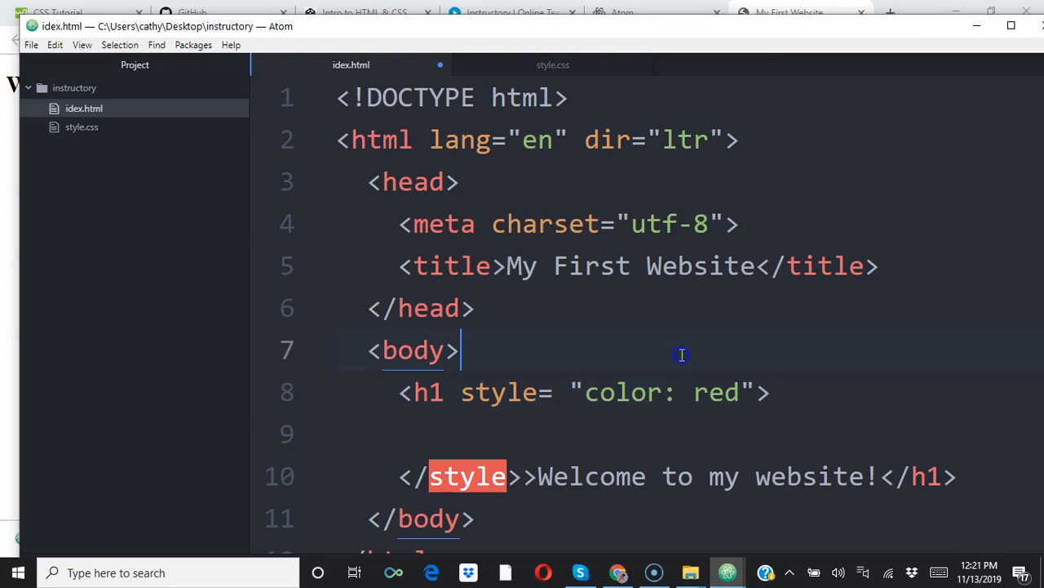
Delete the leftover closing style tag and extra bracket, and rejoin the heading text with its opening h1 tag.
click(526, 478)
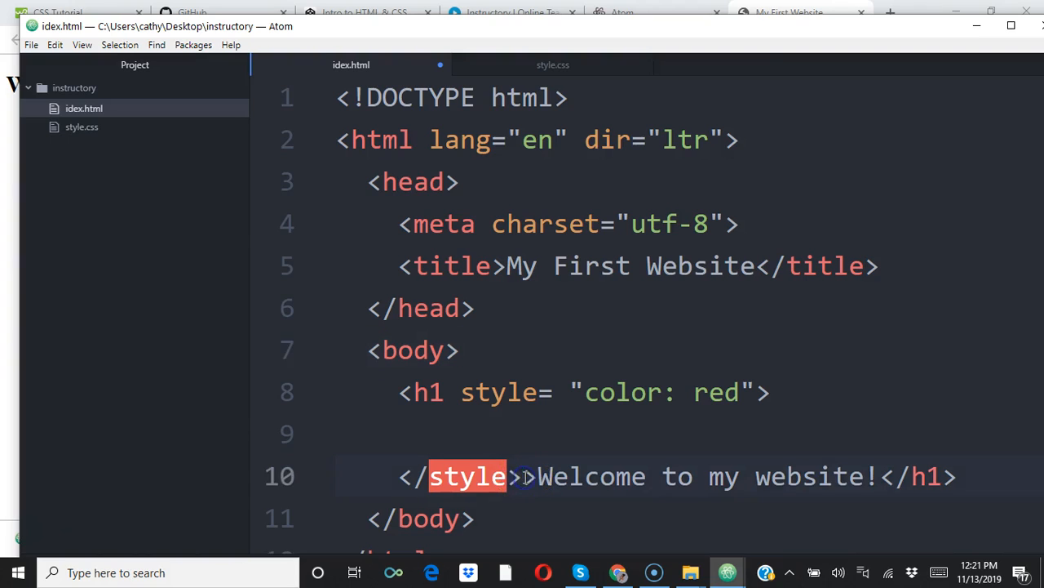
key(BackSpace)
key(BackSpace)
key(BackSpace)
key(BackSpace)
key(BackSpace)
key(BackSpace)
key(BackSpace)
key(BackSpace)
key(BackSpace)
key(BackSpace)
key(BackSpace)
key(BackSpace)
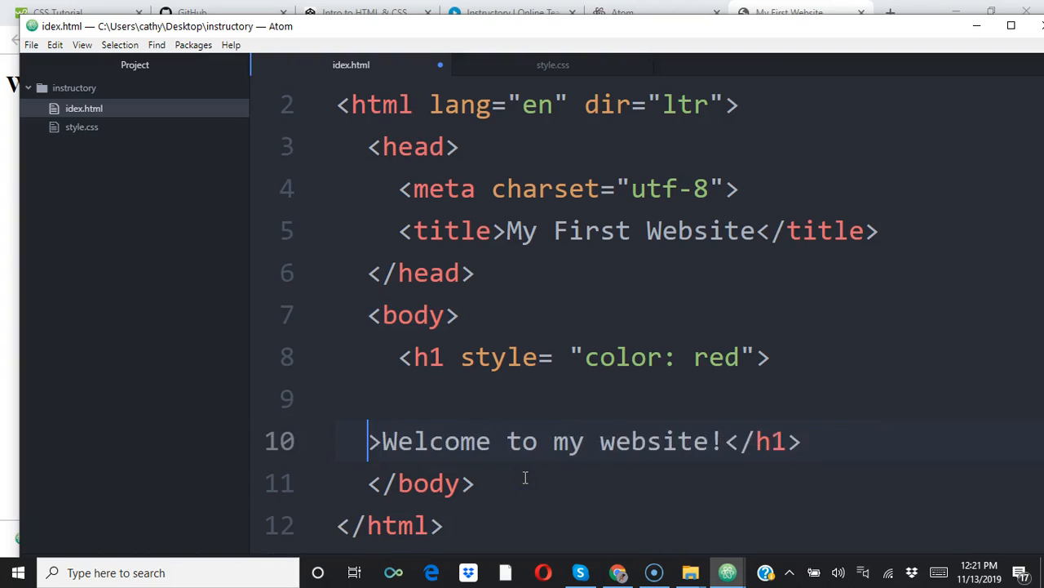
key(BackSpace)
key(BackSpace)
key(BackSpace)
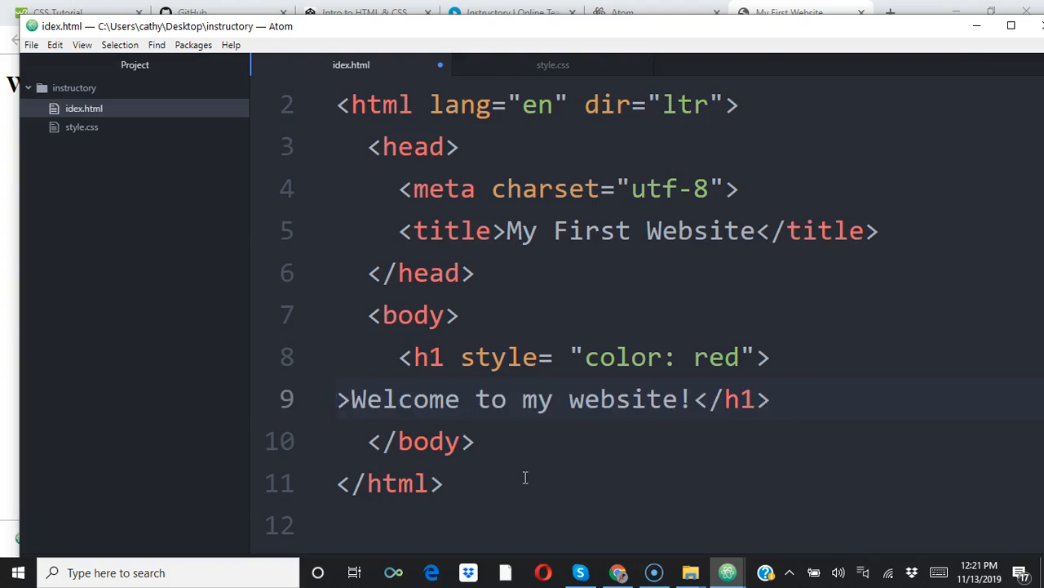
Save idex.html, switch to Chrome and reload the page.
key(ctrl+s)
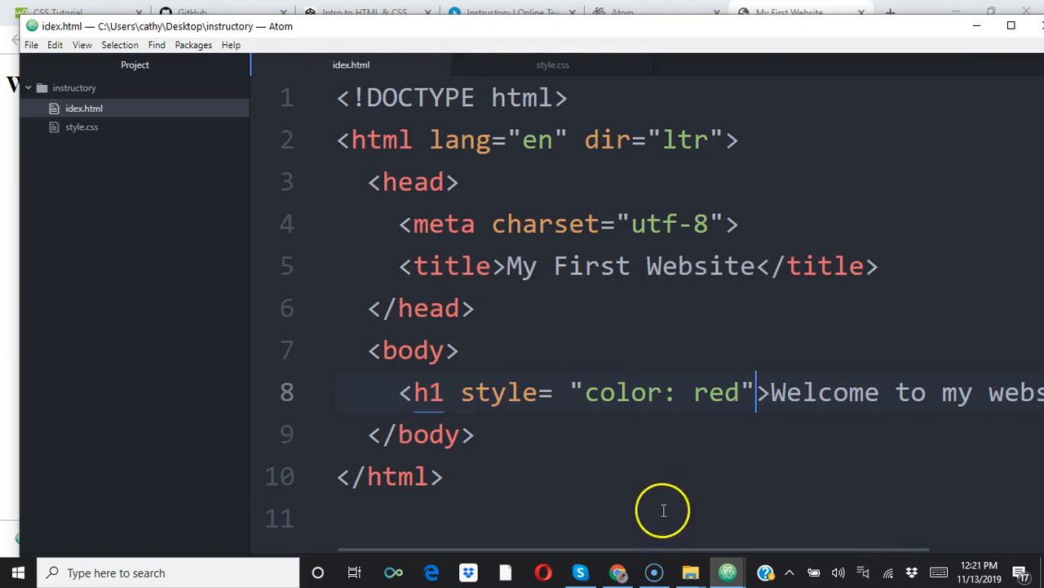
click(614, 570)
click(65, 39)
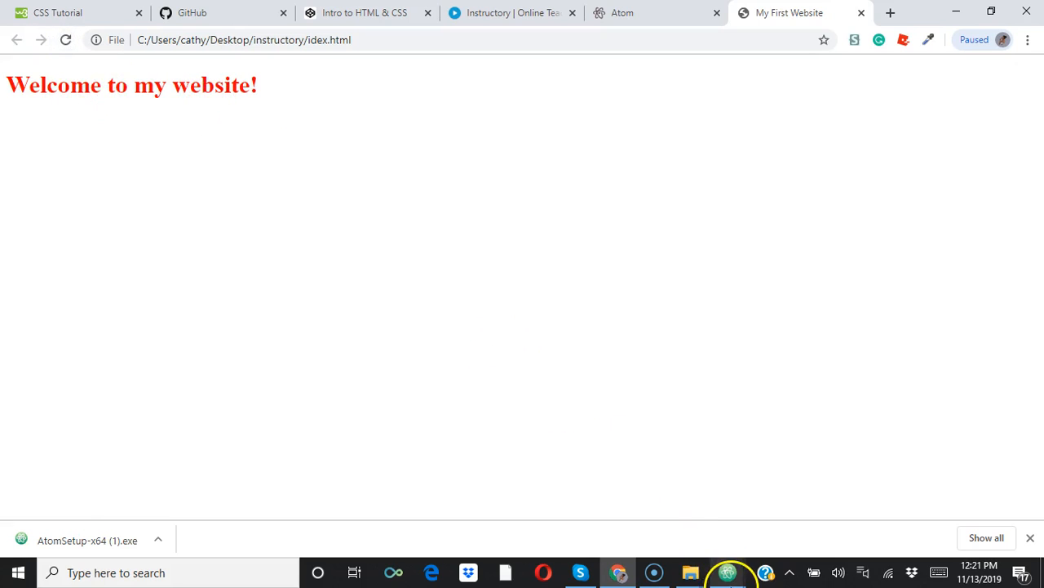
Switch to Atom and insert a style element with media="screen" below the title line in the head of idex.html.
click(728, 571)
click(805, 517)
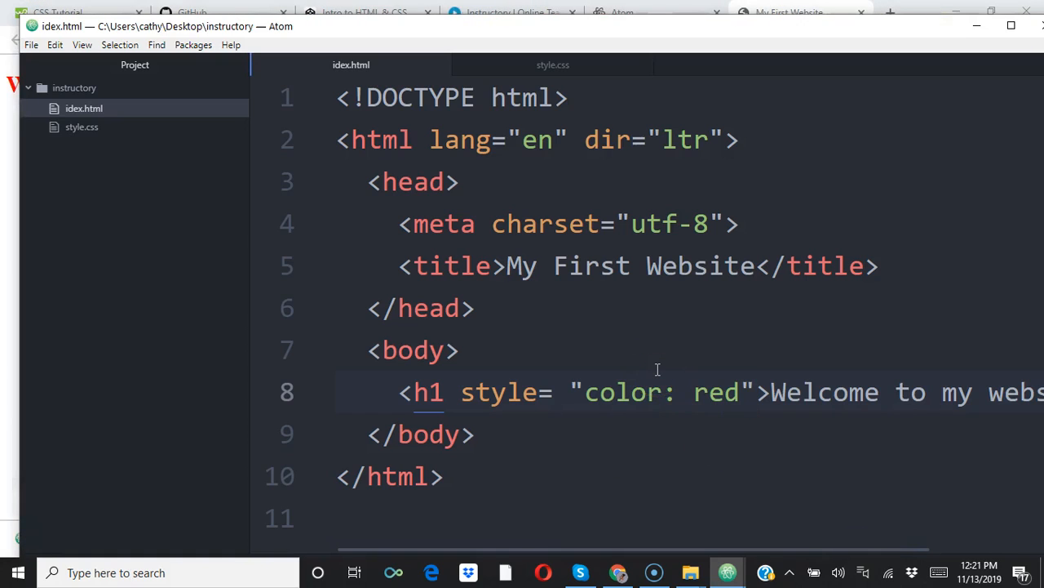
click(898, 265)
key(Return)
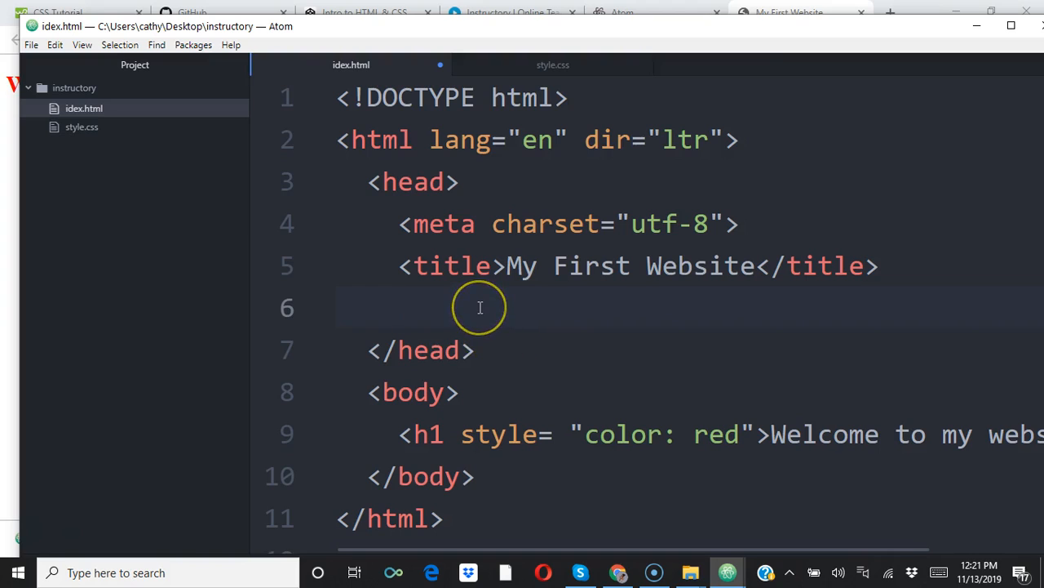
text(sty)
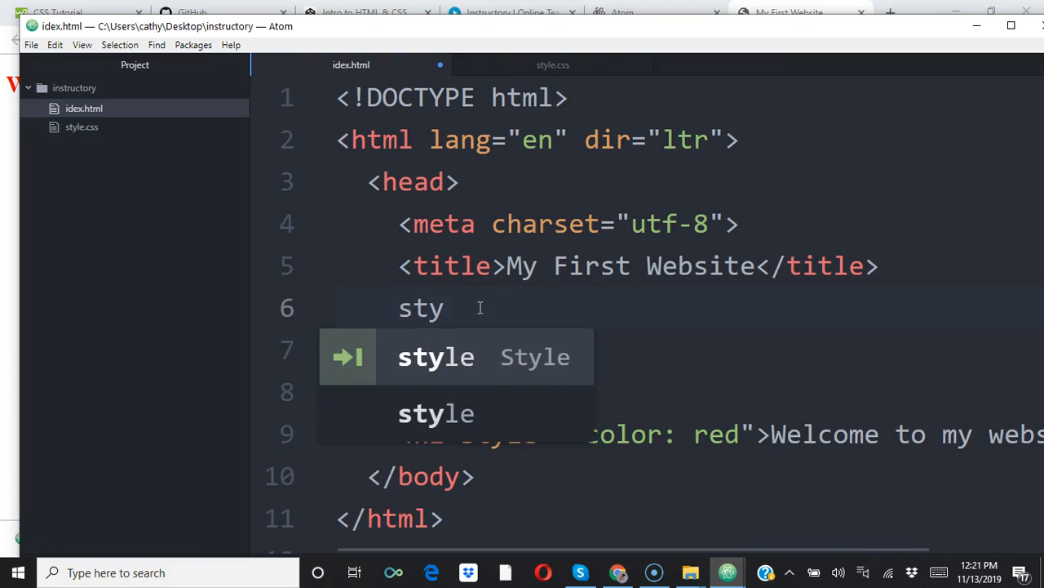
key(Tab)
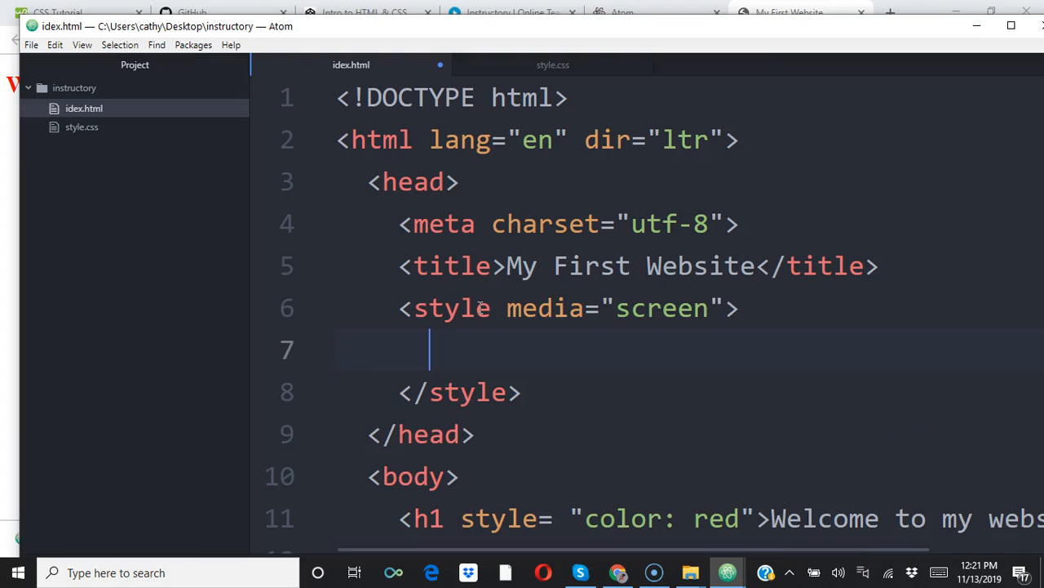
Delete the inline style attribute from the h1 tag, save the file and reload the page in Chrome.
click(461, 517)
key(shift+Right)
key(shift+Right)
key(shift+Right)
key(shift+Right)
key(shift+Right)
key(shift+Right)
key(shift+Right)
key(shift+Right)
key(shift+Right)
key(shift+Right)
key(shift+Right)
key(shift+Right)
key(shift+Right)
key(shift+Right)
key(shift+Right)
key(shift+Right)
key(shift+Right)
key(shift+Right)
key(shift+Right)
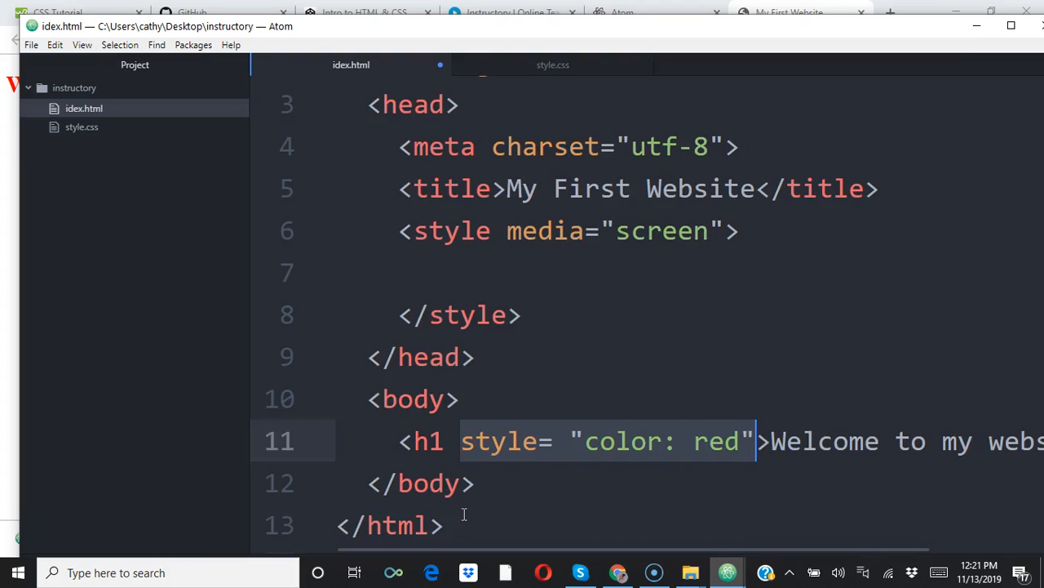
key(BackSpace)
key(BackSpace)
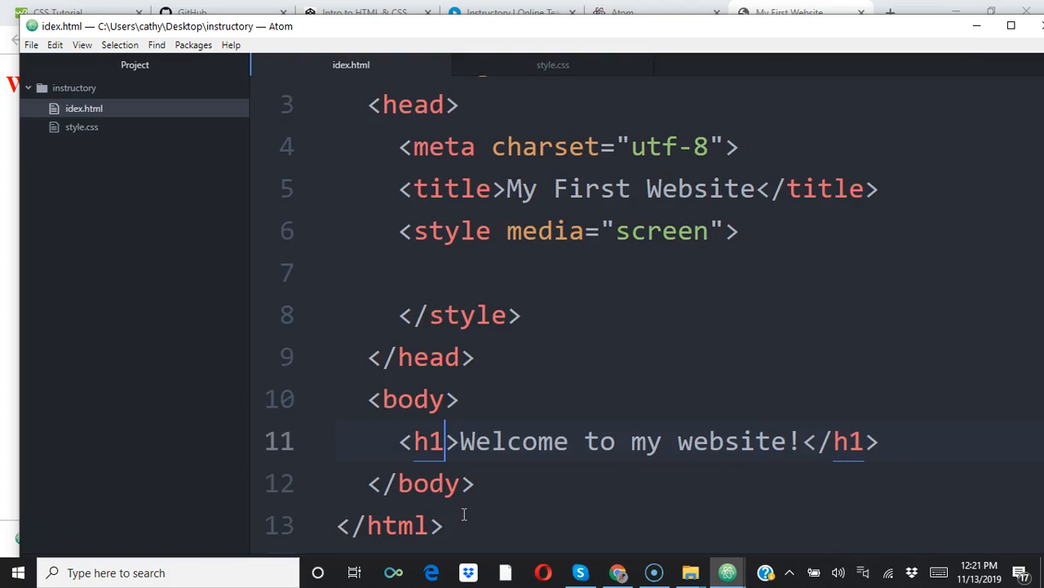
click(622, 573)
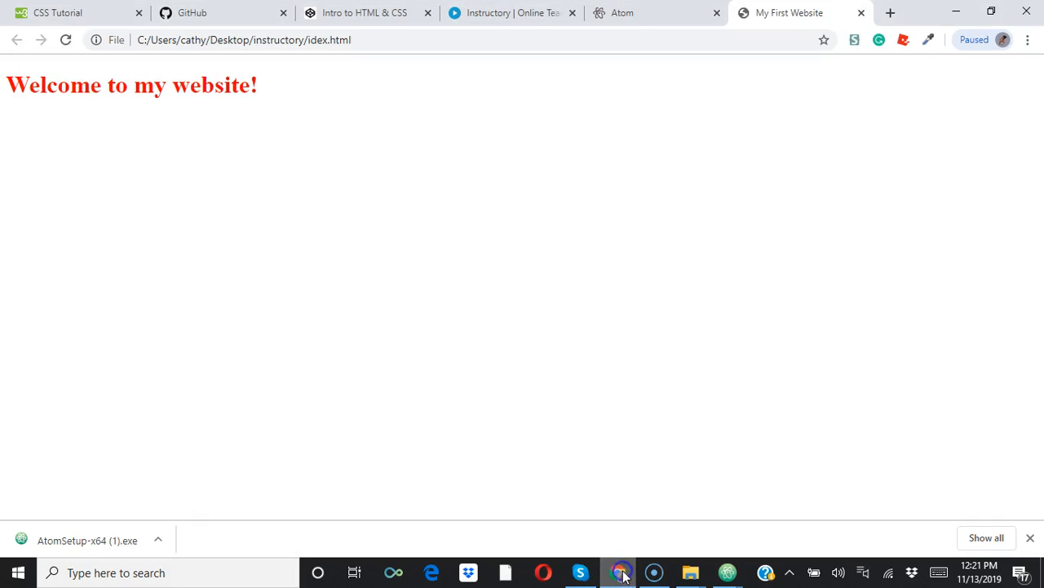
click(67, 41)
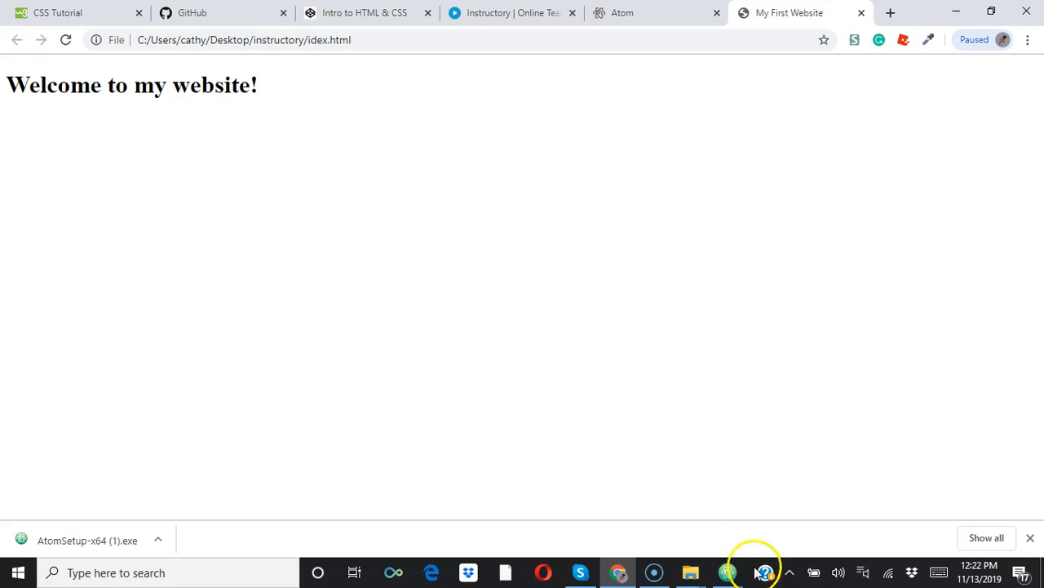
Switch to Atom and write an h1 rule with color: red; inside the style element in the head.
mouse_move(727, 572)
click(783, 531)
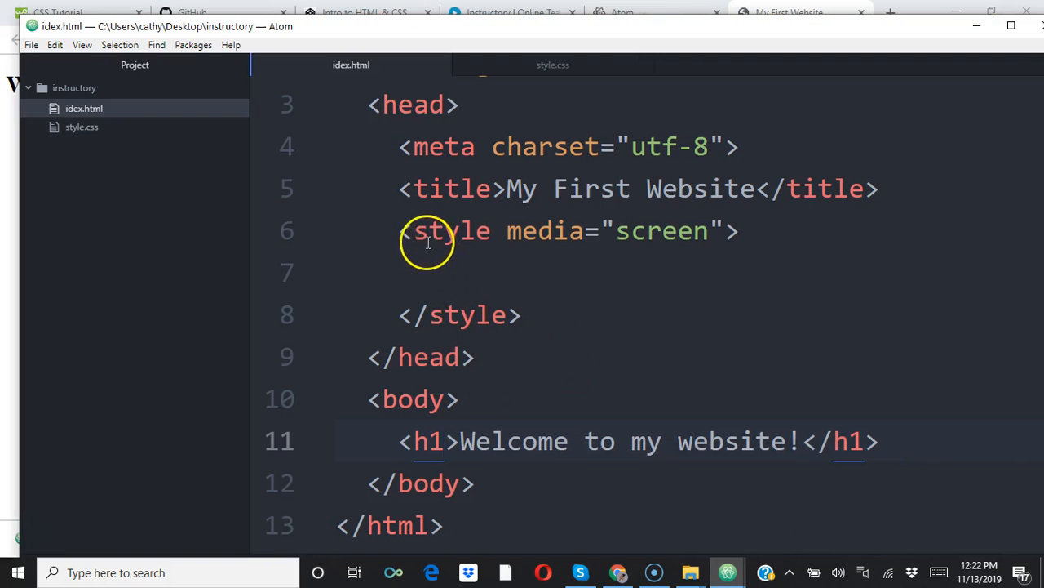
click(461, 274)
key(Tab)
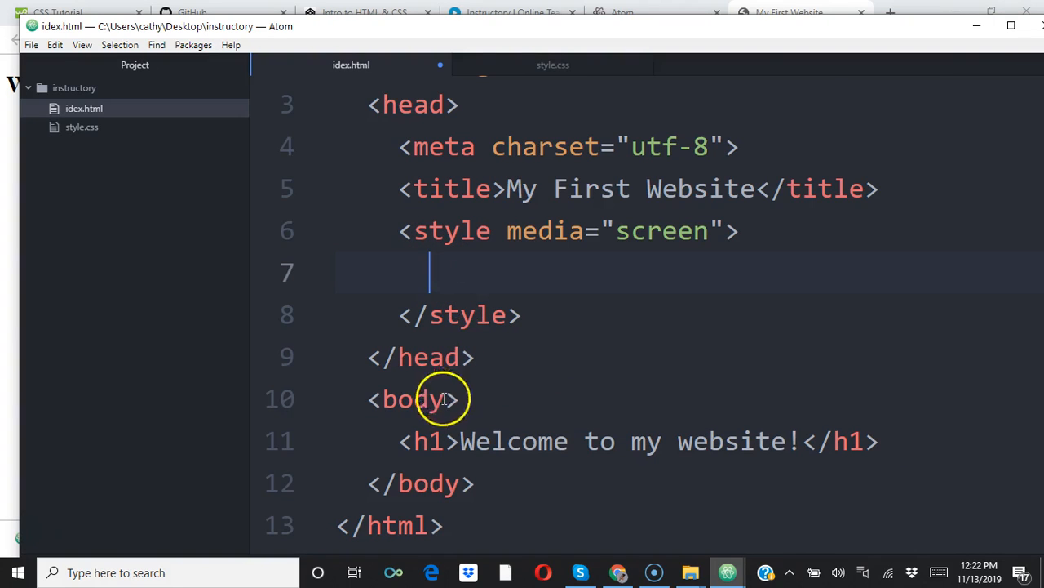
text(h1 {)
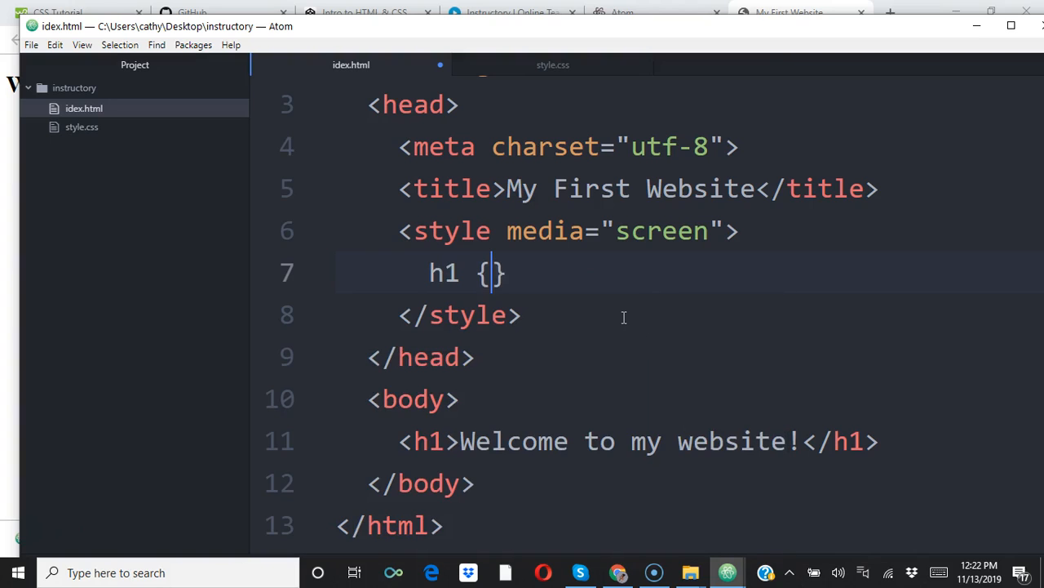
key(Return)
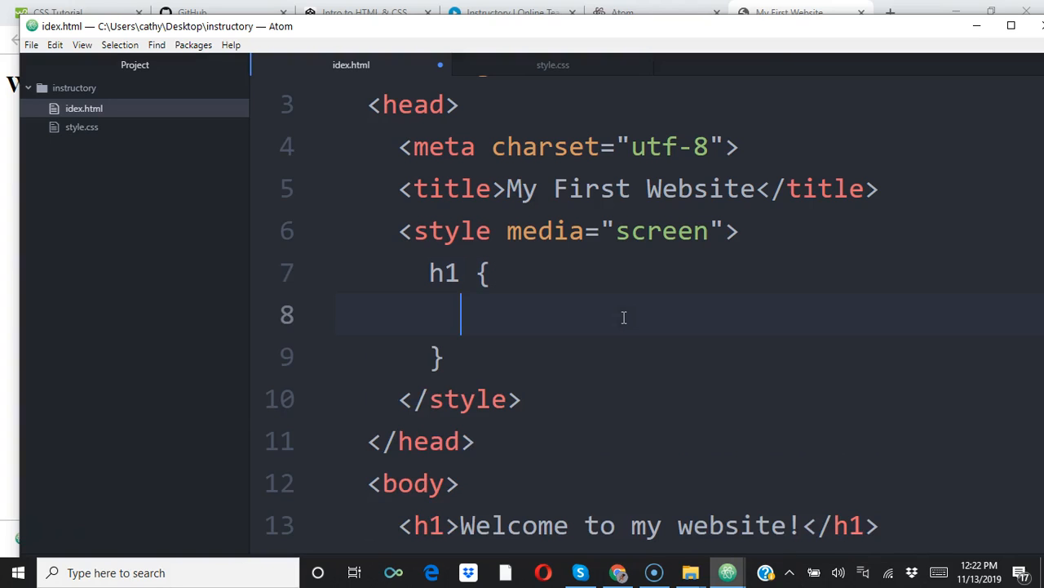
text(color)
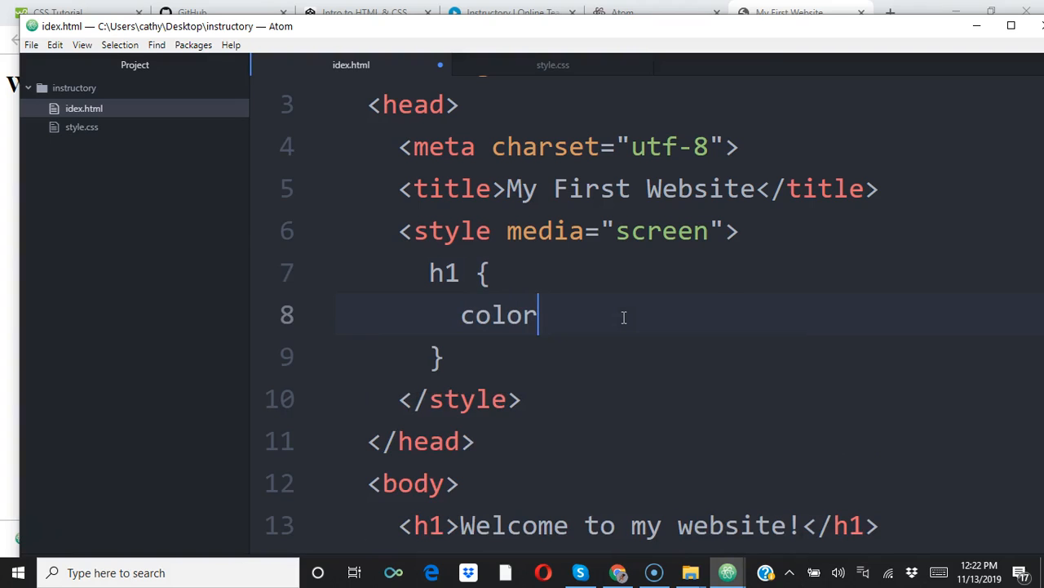
text(: red;)
Save idex.html with the new h1 rule and reload the page in Chrome.
key(ctrl+s)
click(618, 572)
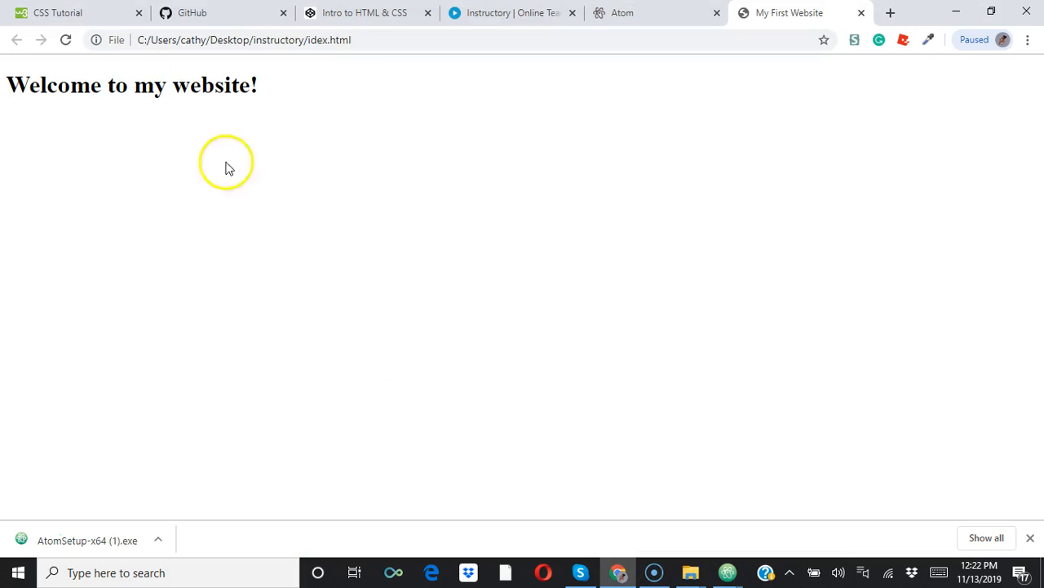
click(67, 40)
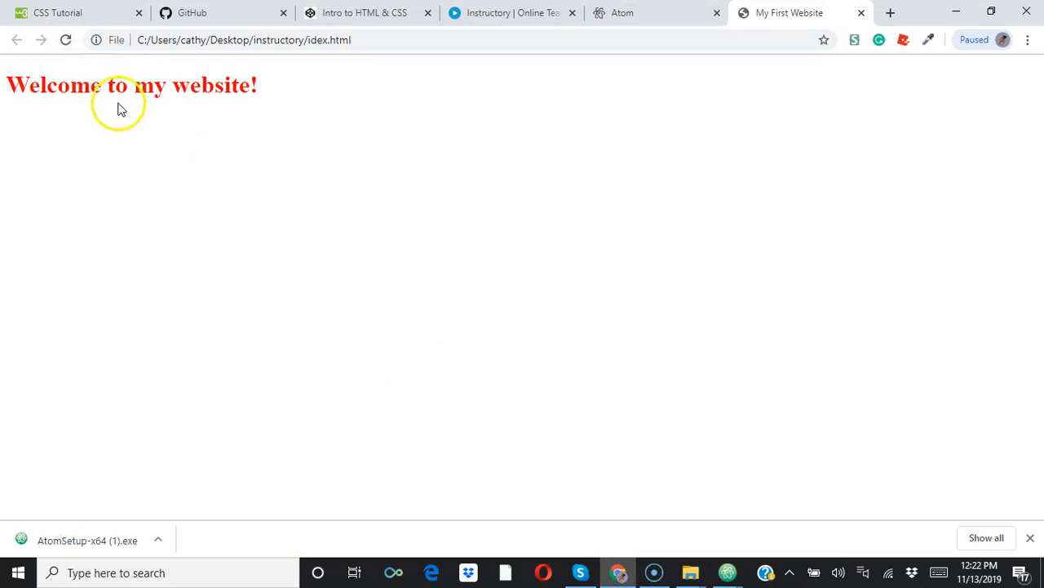